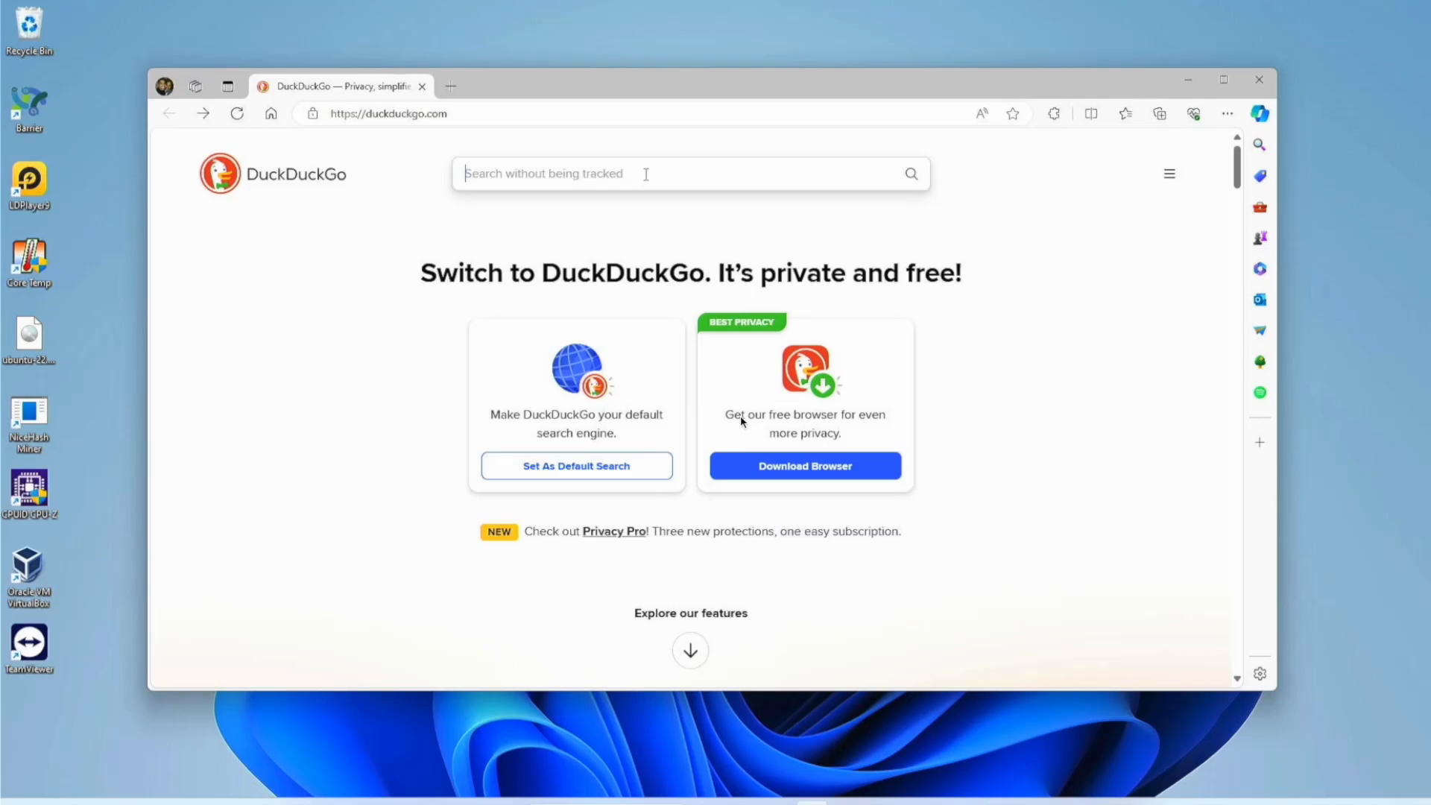
Search the web for "easeus partition master download" and open the EaseUS Partition Master - Partition Master Free Version result.
type("ease")
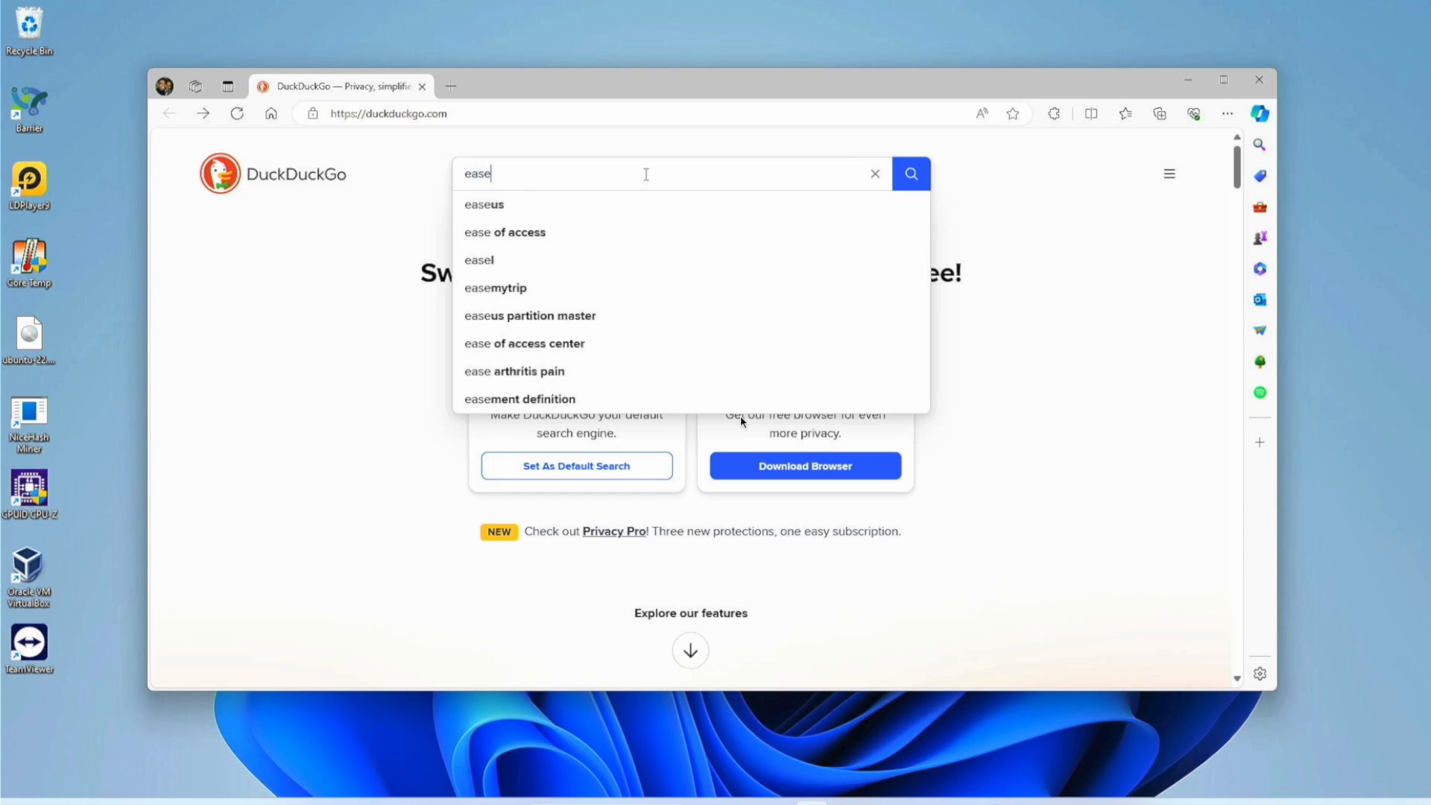
type("us par")
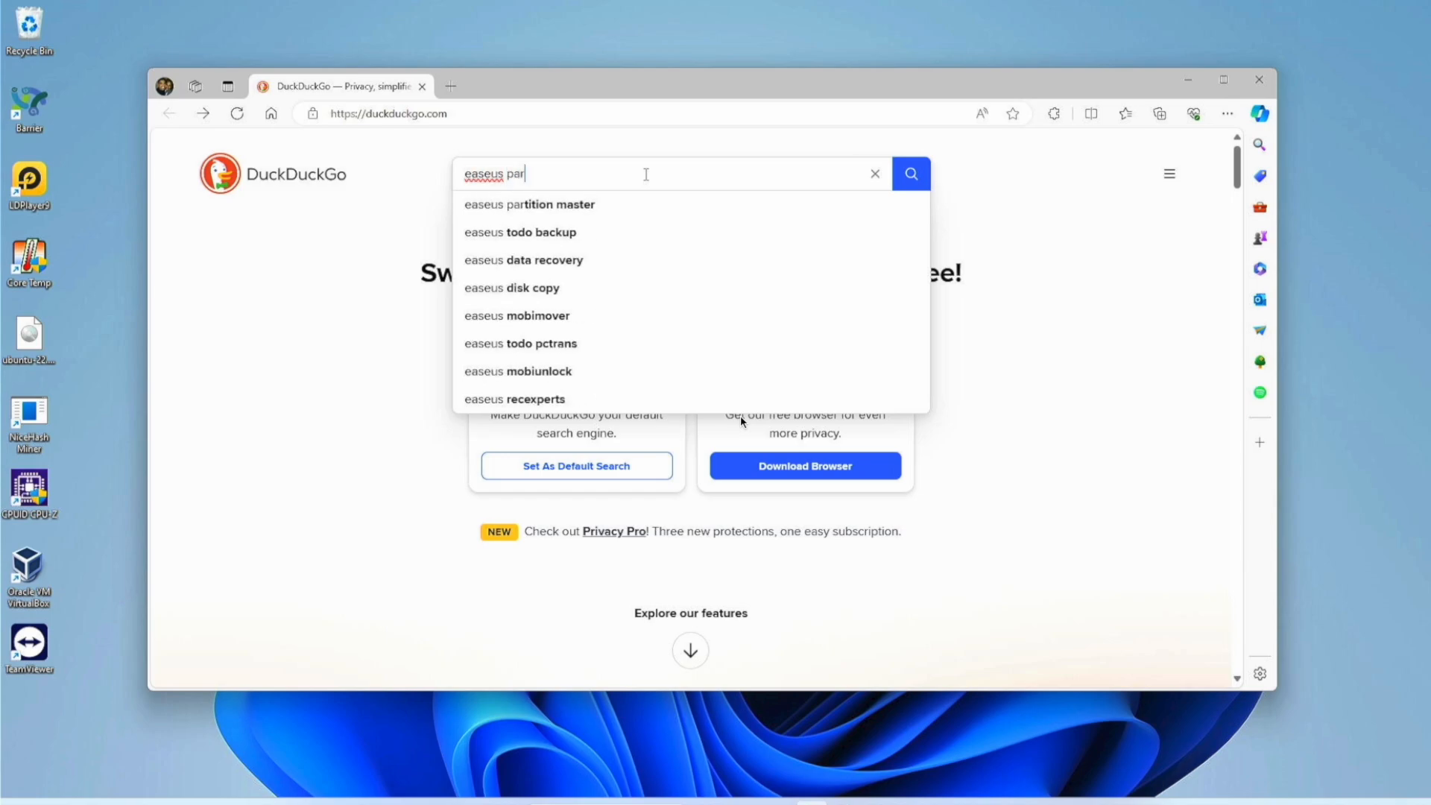
type("tition m")
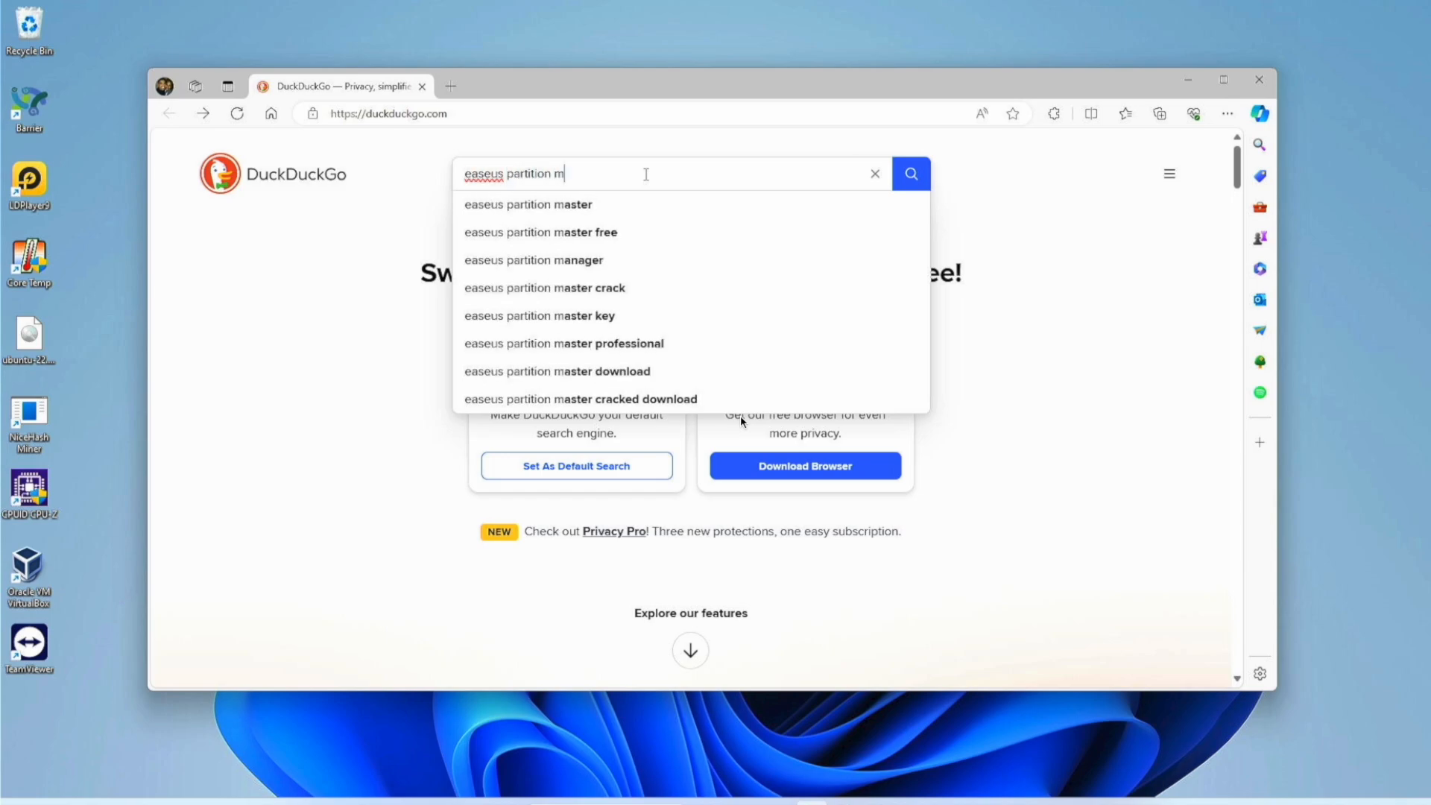
type("aster download")
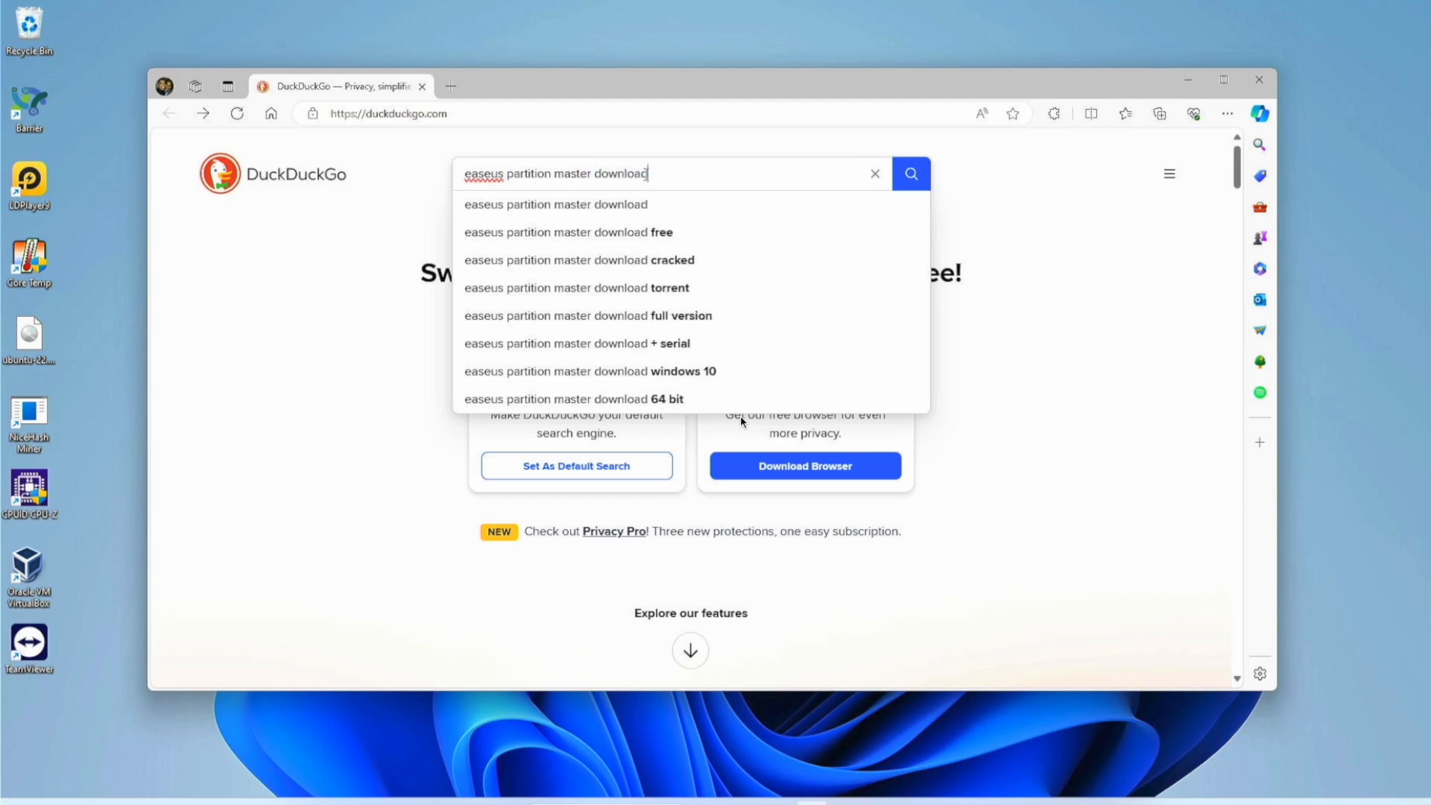
key("Return")
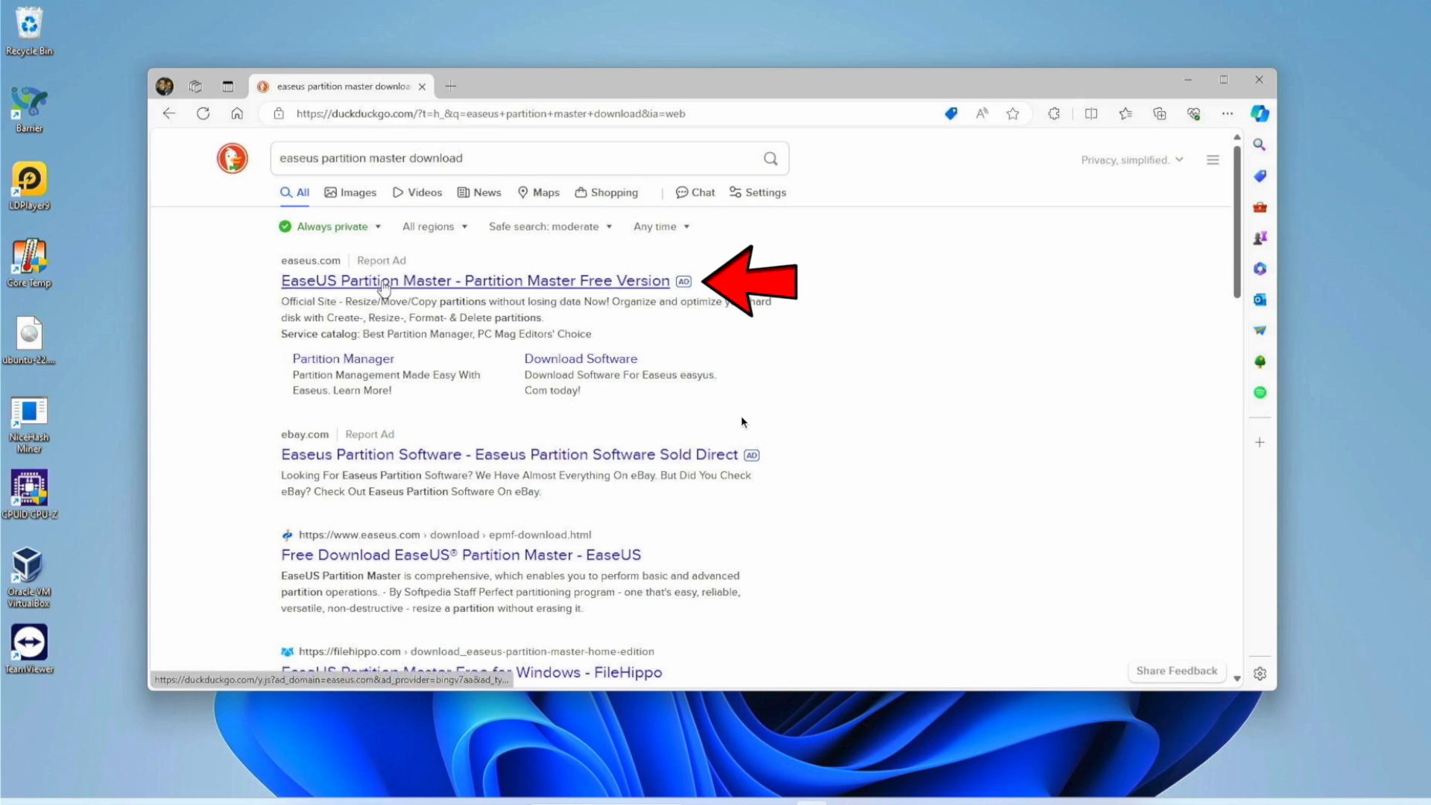
left_click(384, 287)
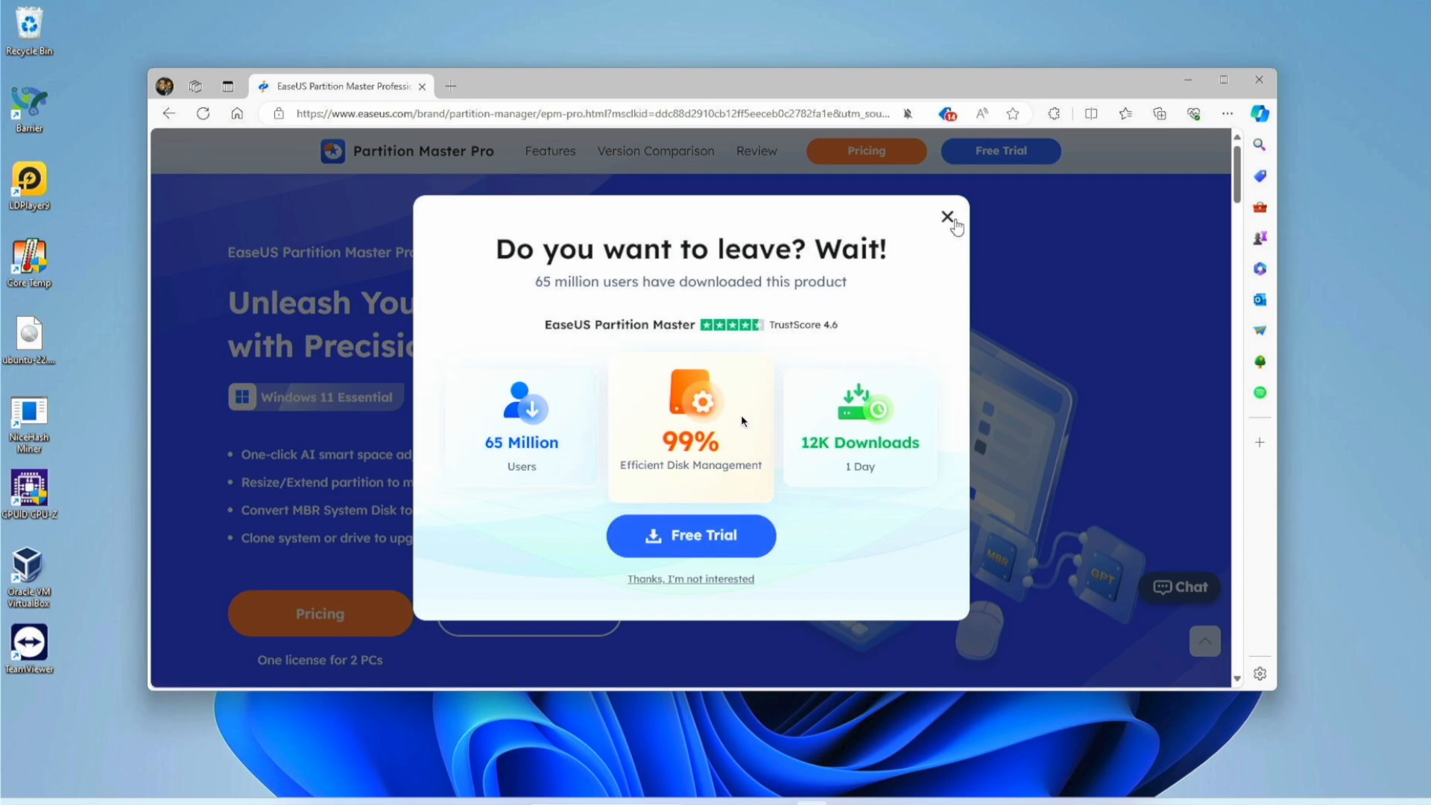
Dismiss the leave-page offer, download the EaseUS Partition Master Professional free trial, and install it with administrator permission.
left_click(948, 219)
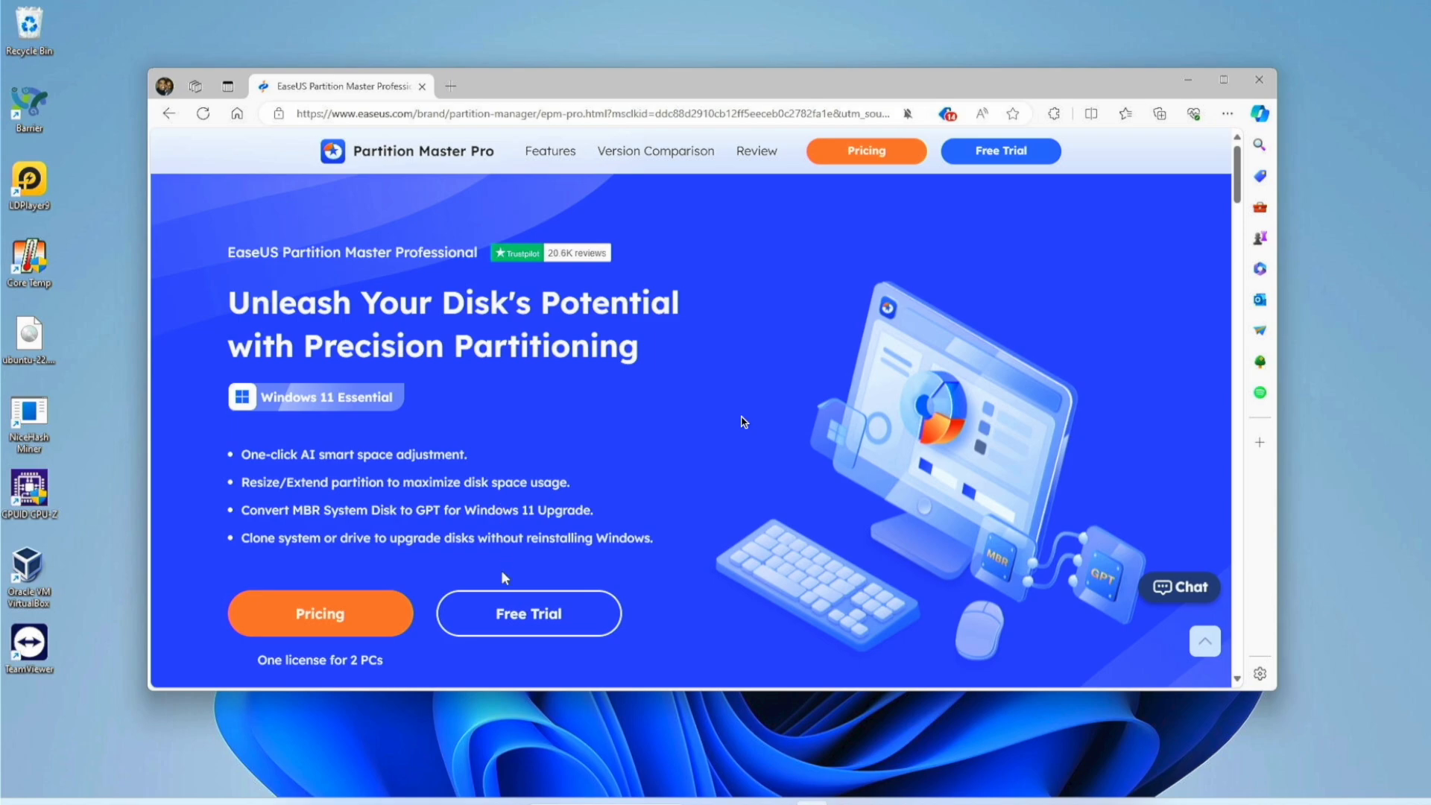
left_click(504, 612)
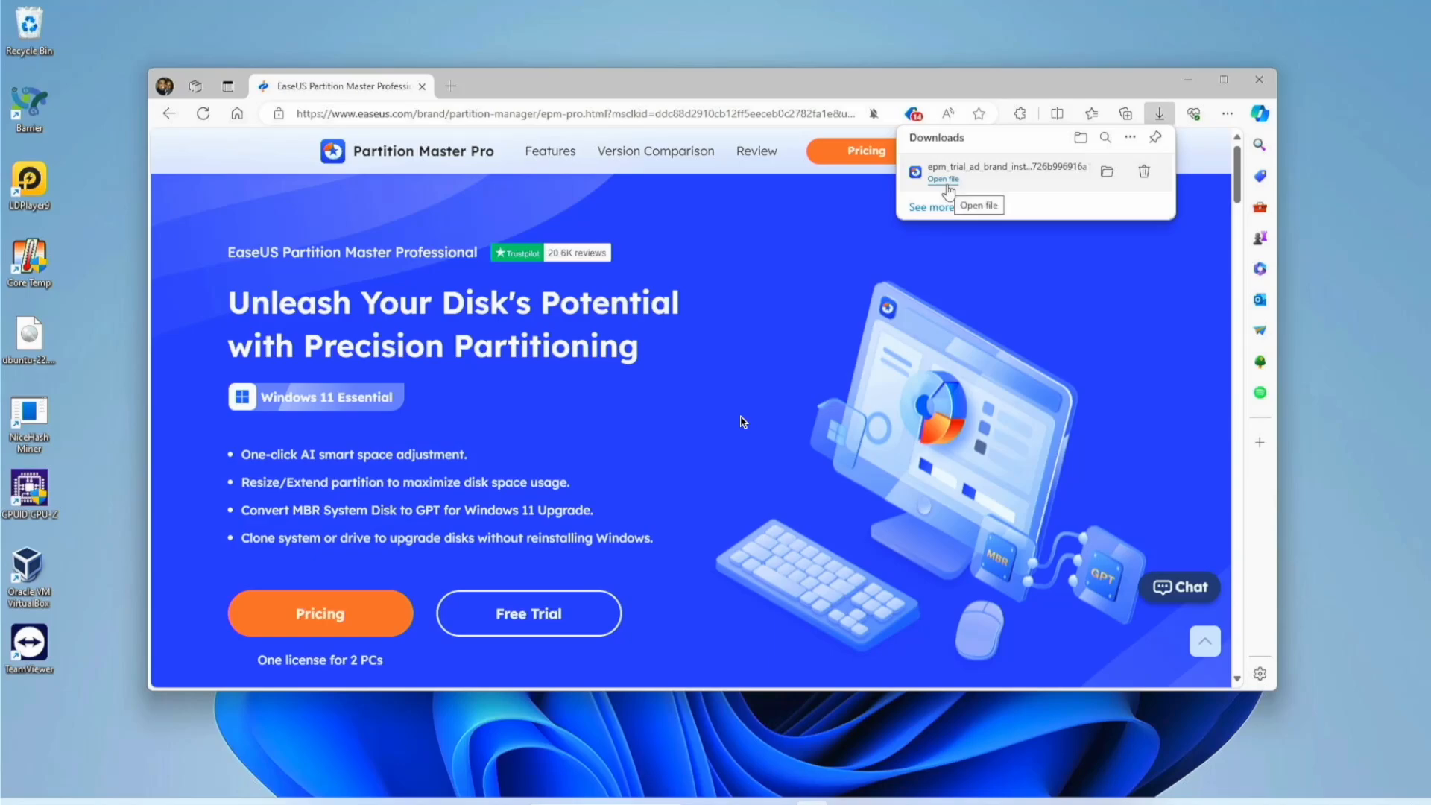
left_click(942, 180)
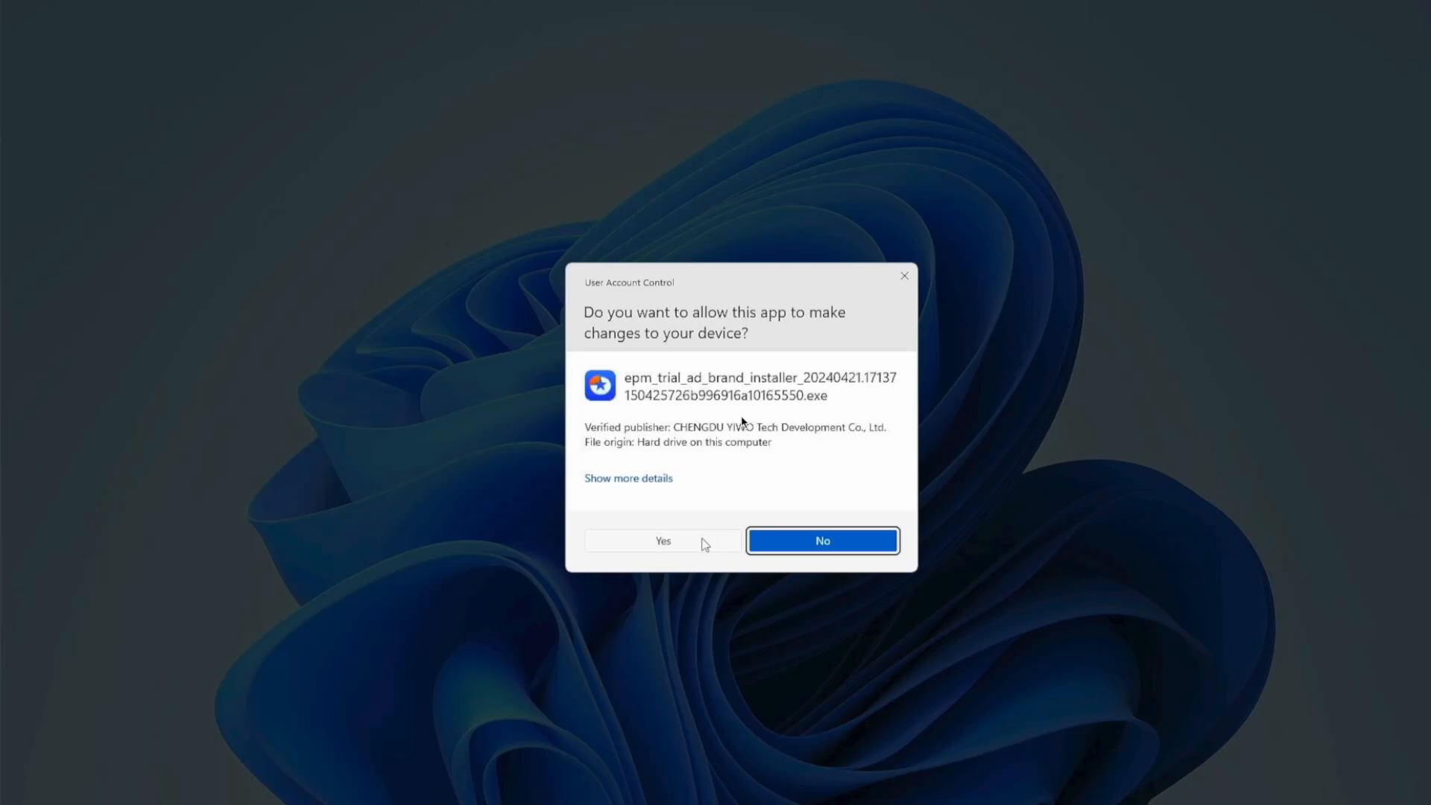
left_click(704, 542)
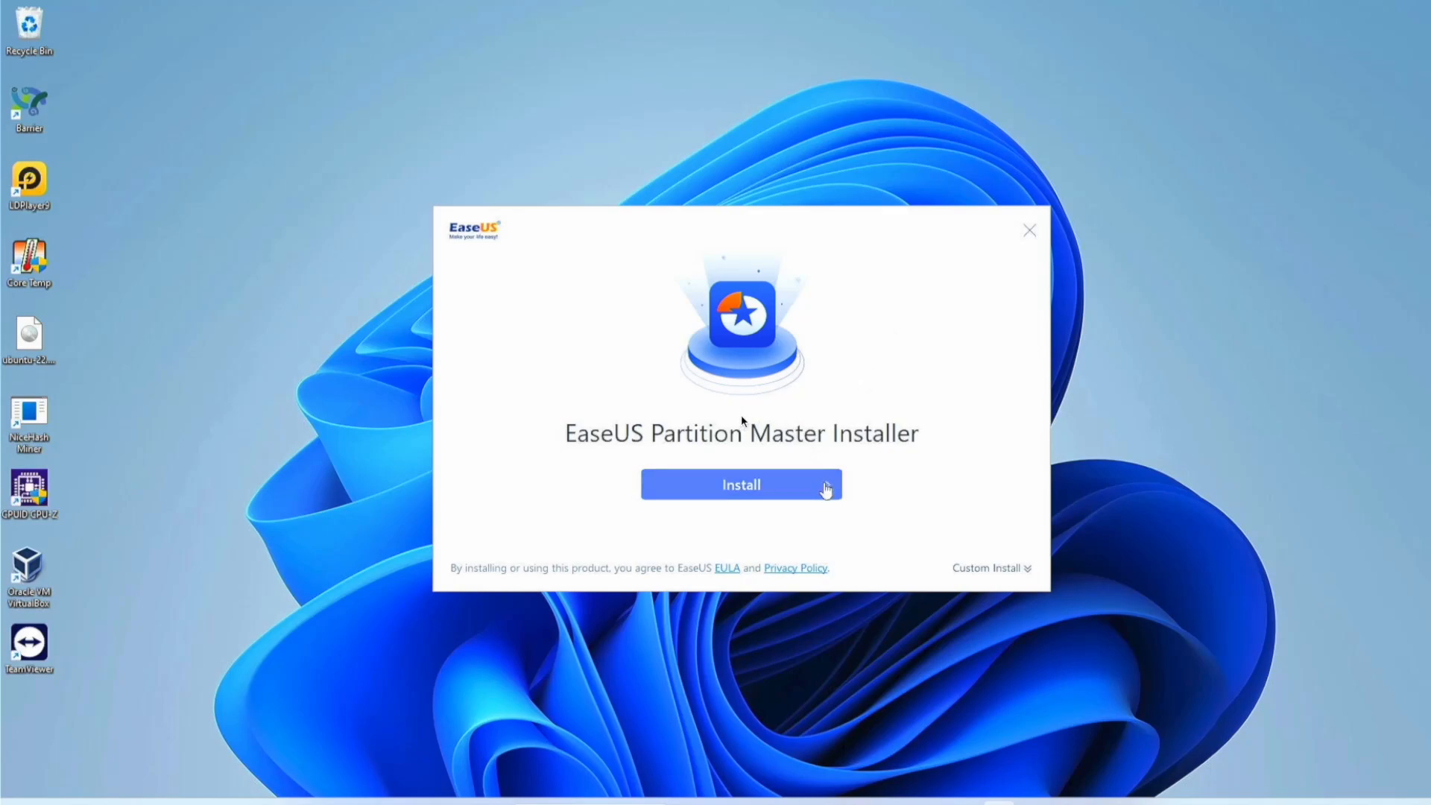
left_click(825, 488)
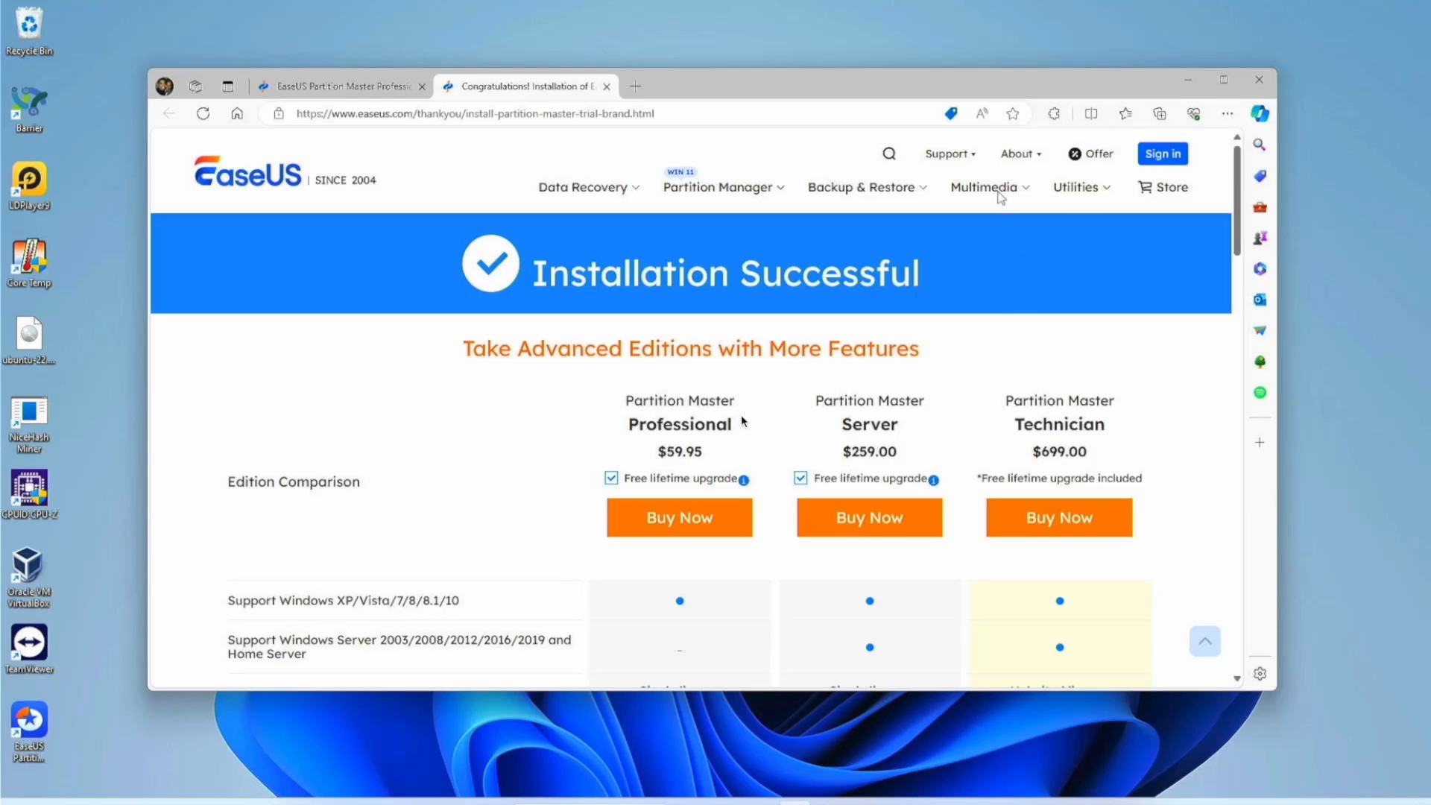
mouse_move(999, 191)
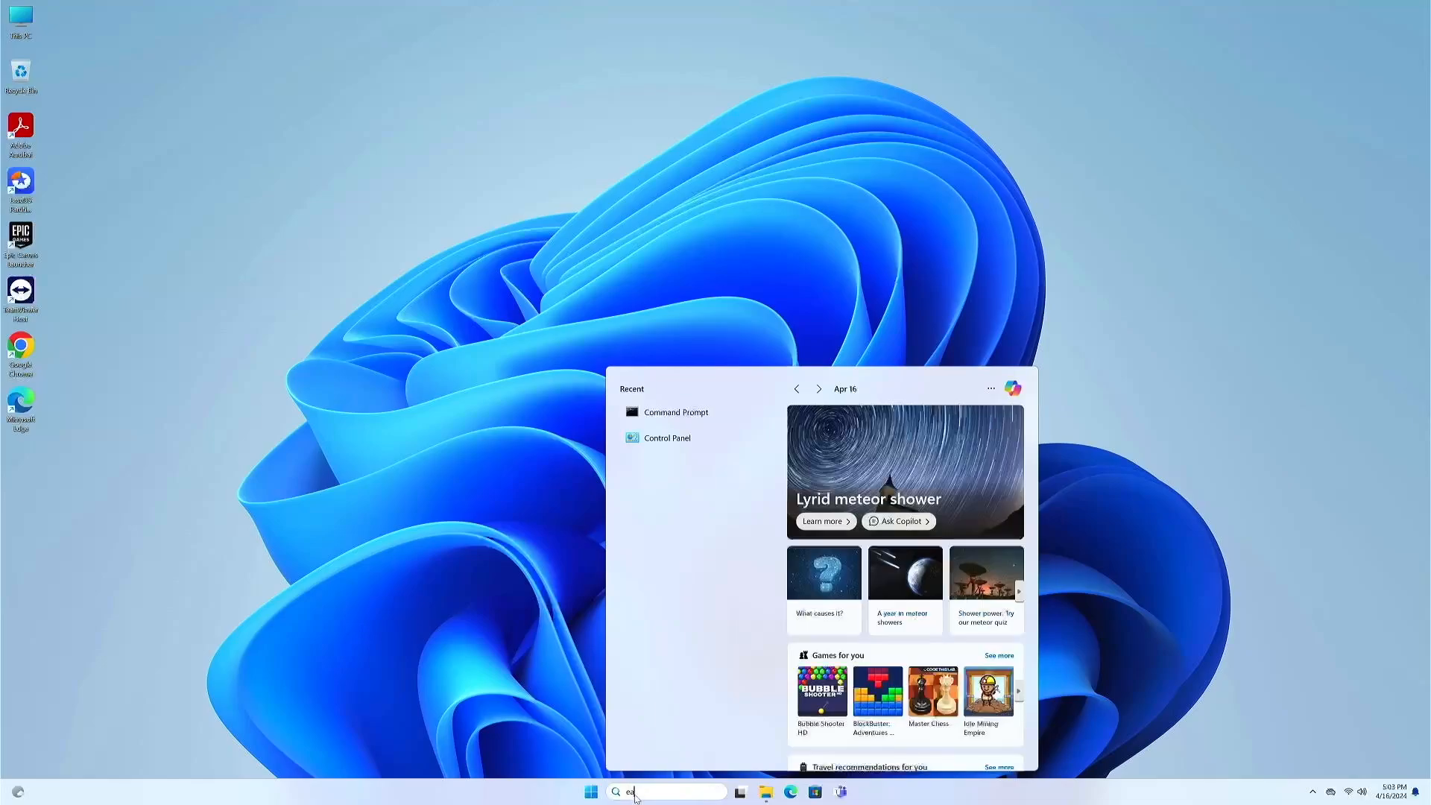
Launch EaseUS Partition Master and start creating bootable media for the Password Reset tool.
type("easeUS Partition Master")
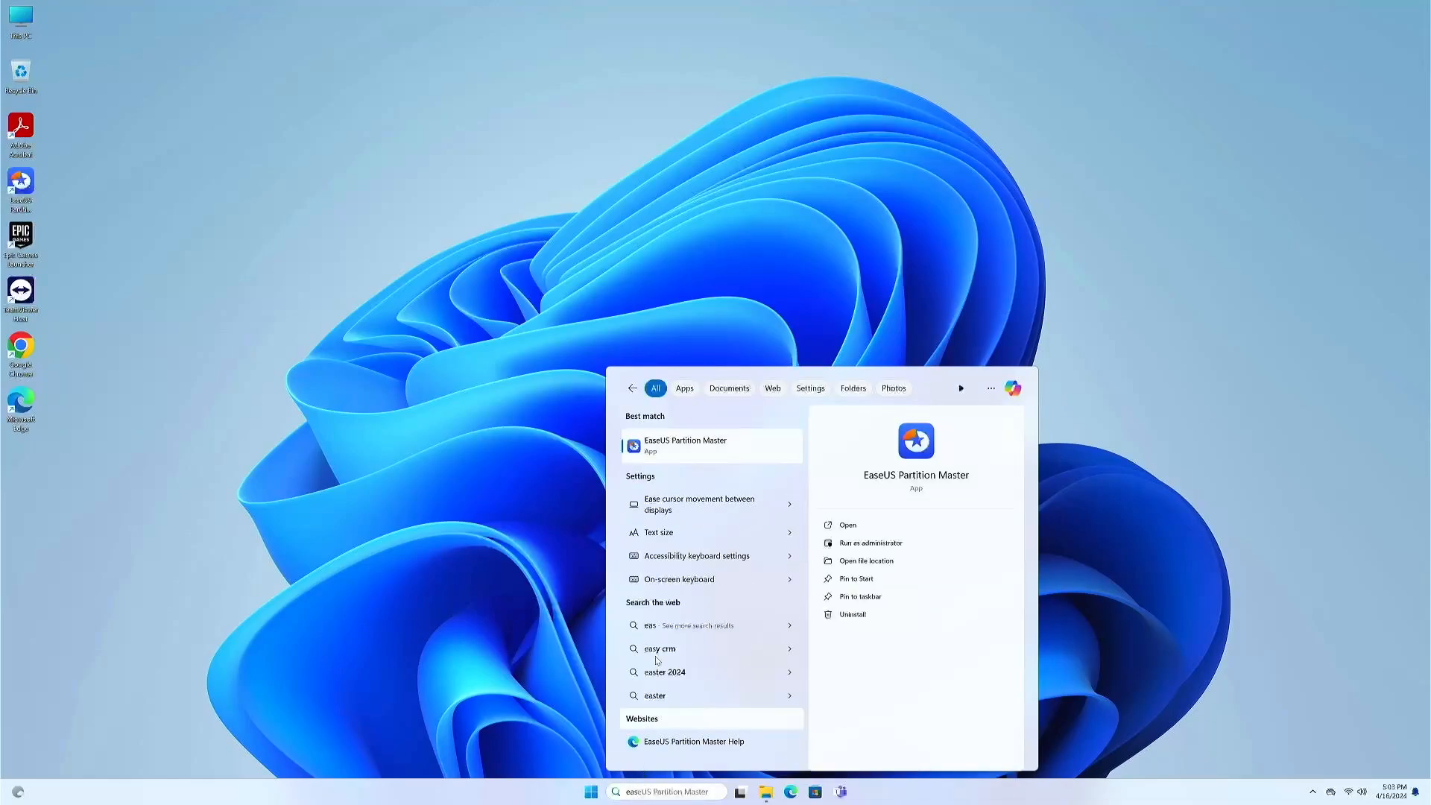
left_click(714, 441)
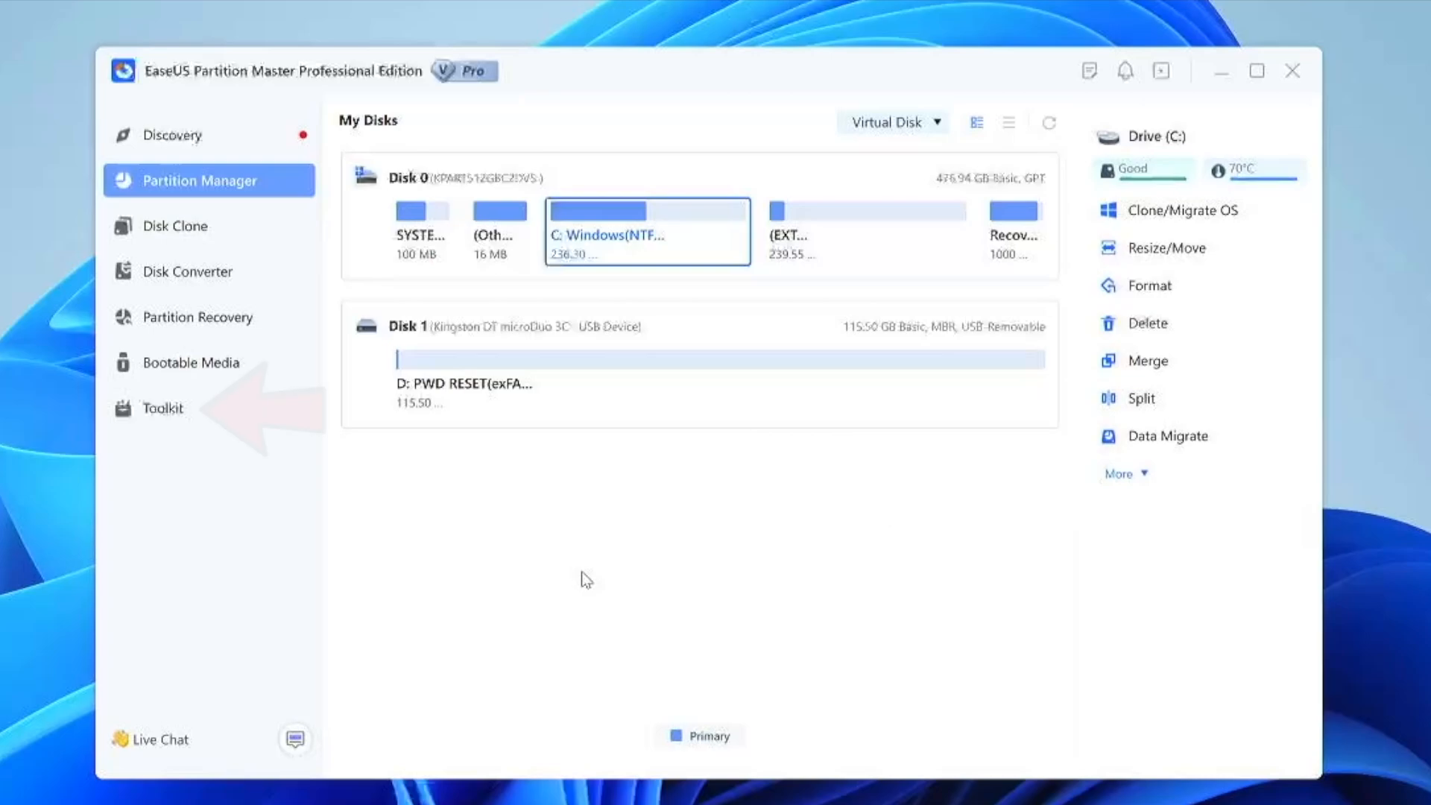
left_click(179, 414)
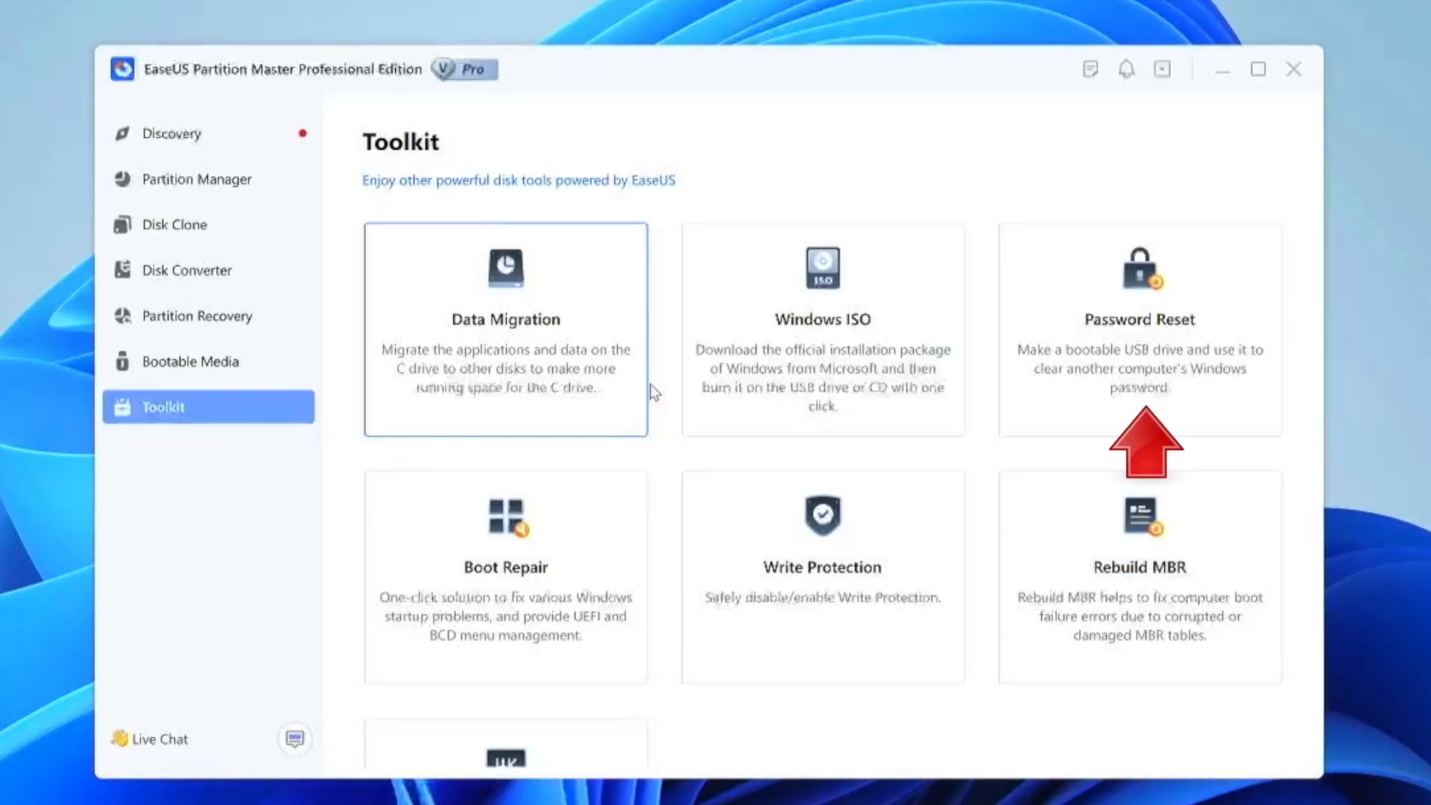
left_click(1151, 297)
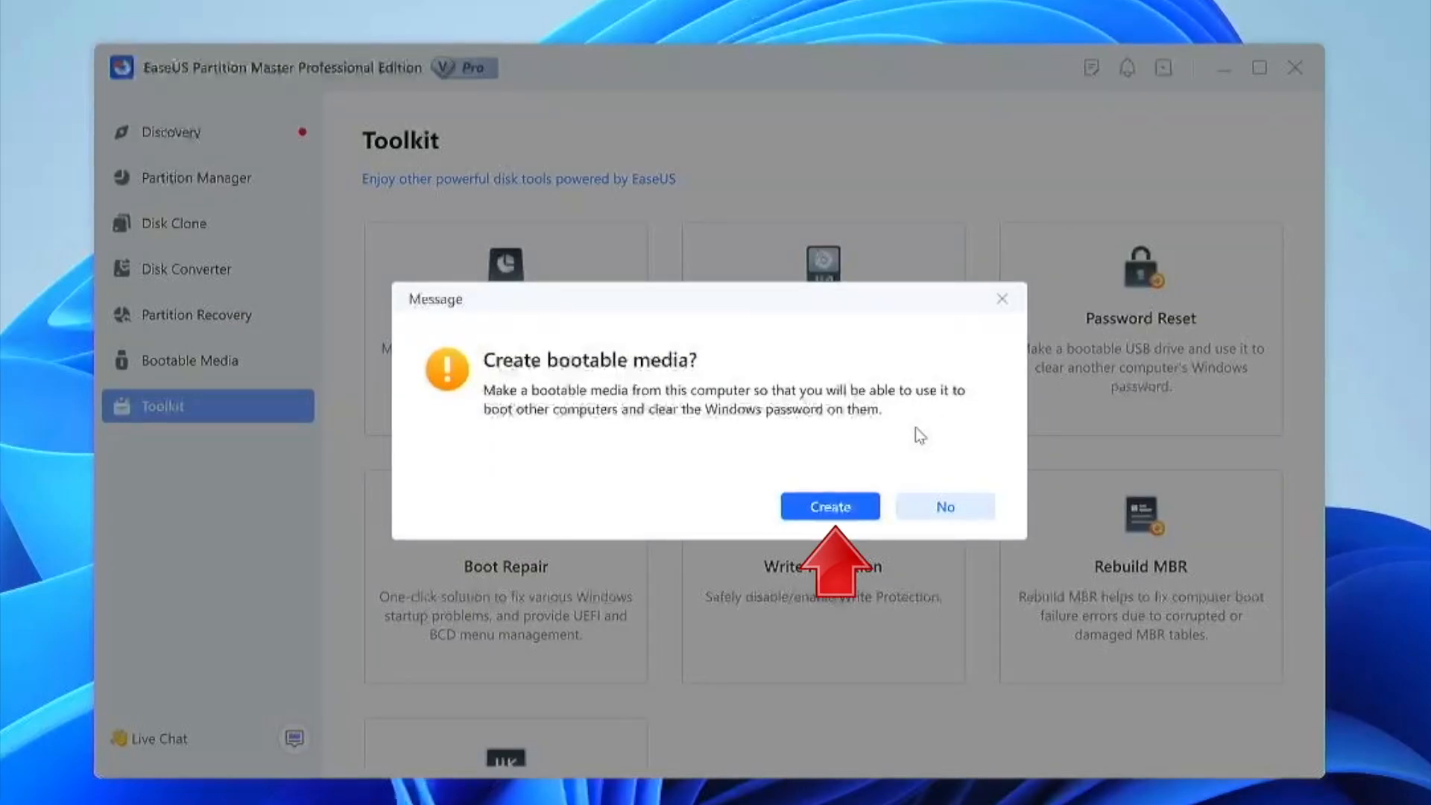
left_click(867, 507)
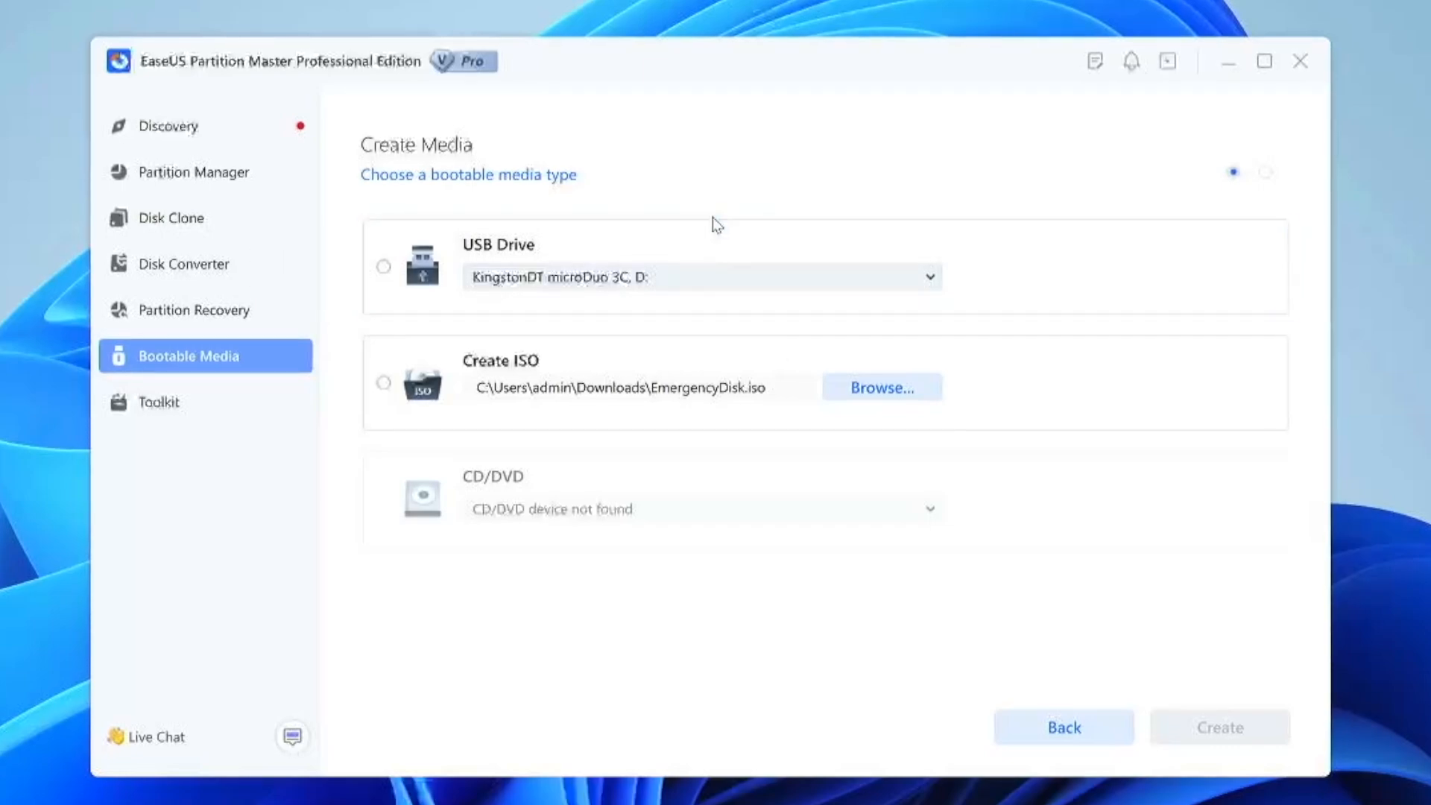
Create the bootable media on the KingstonDT microDuo 3C (D:) USB drive, accepting the erasure of its data.
left_click(698, 253)
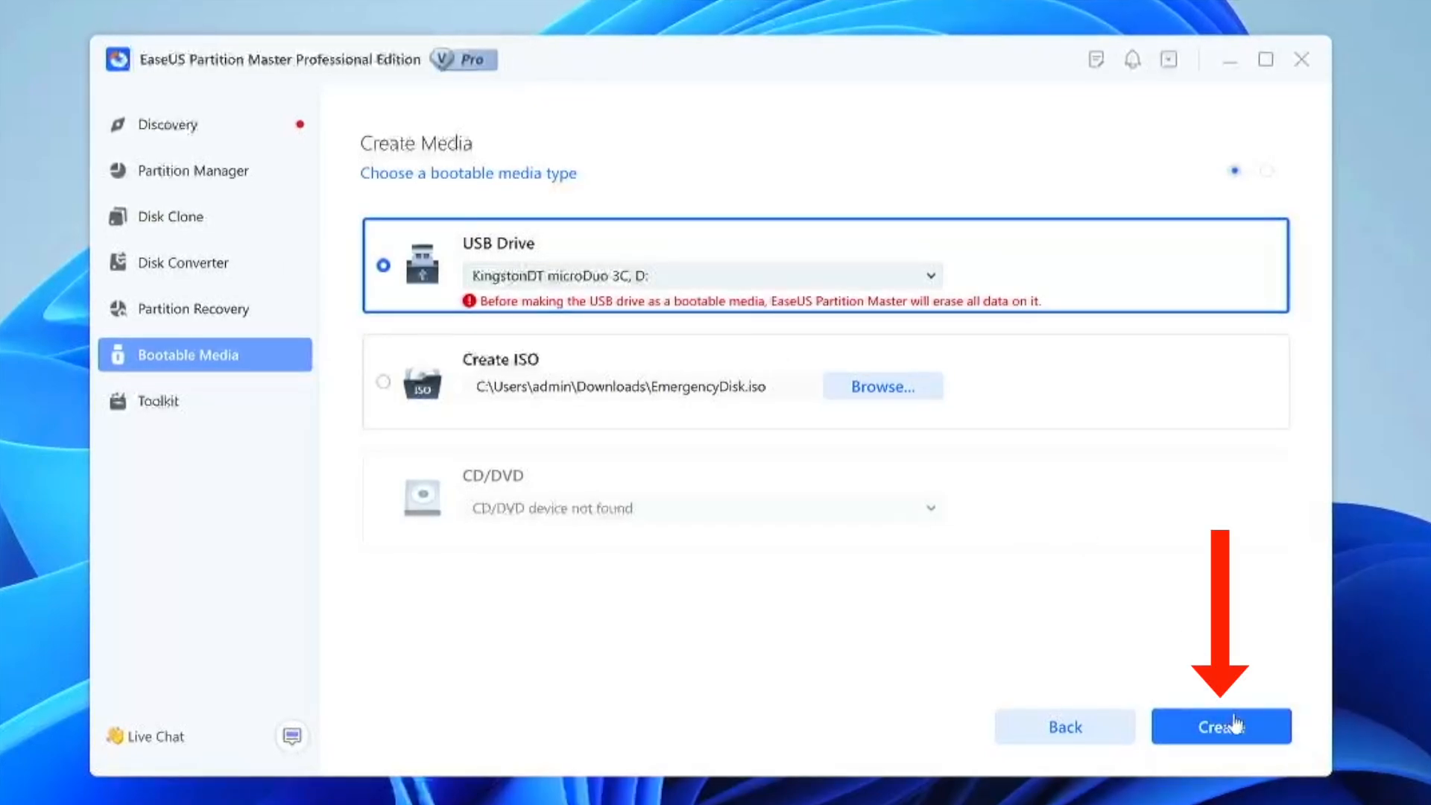
left_click(1265, 728)
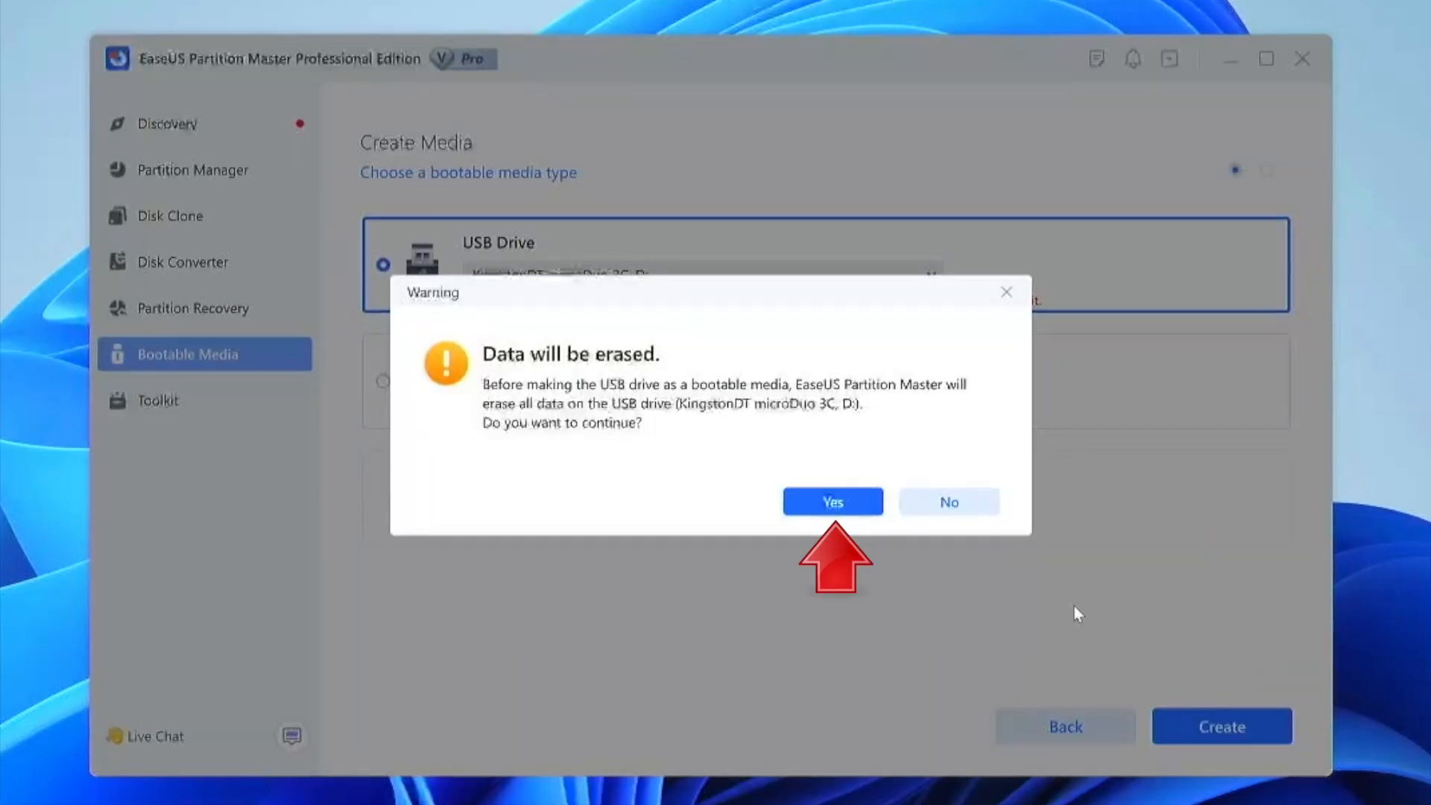
left_click(863, 503)
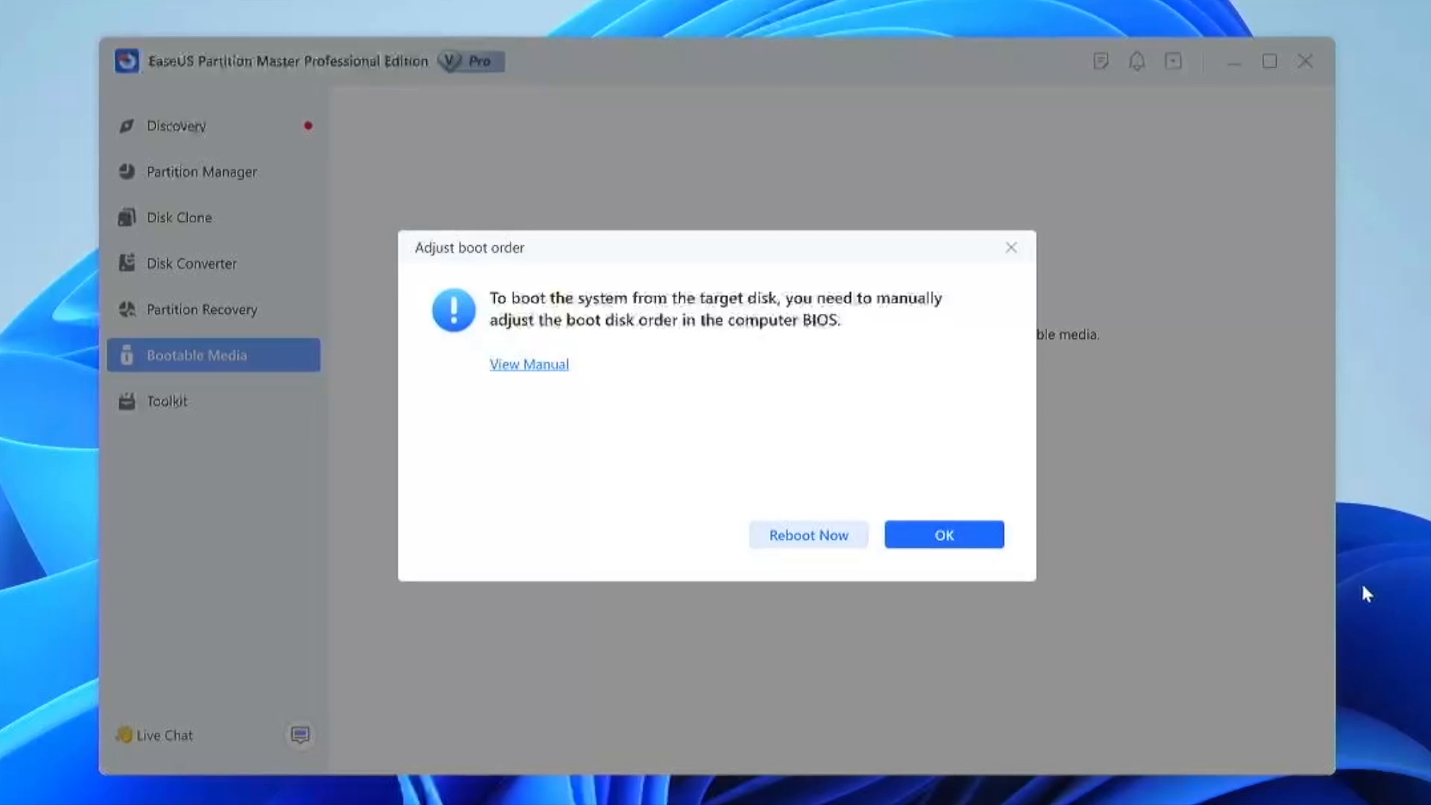
left_click(986, 536)
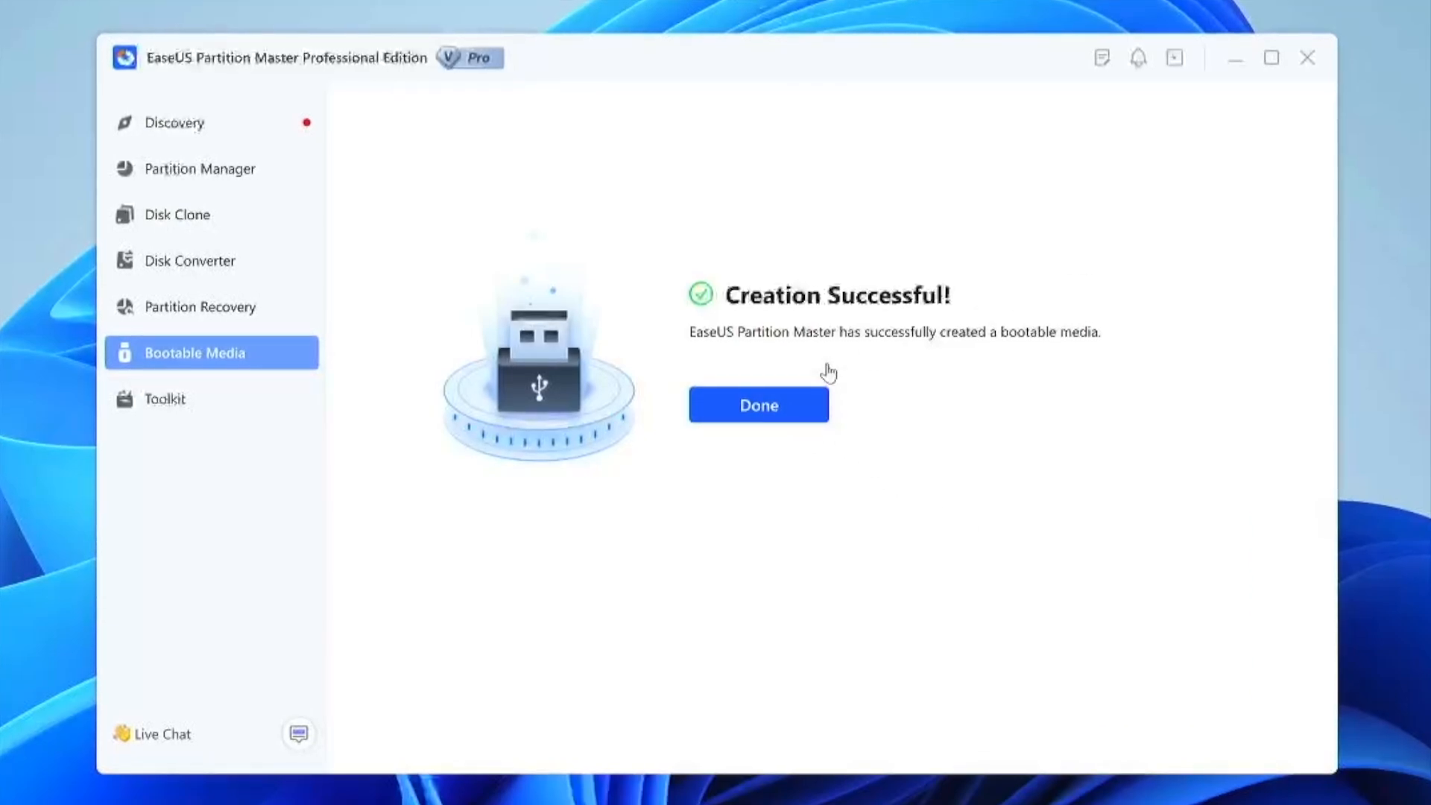
Finish the bootable media creation, dismiss the feedback form without rating, and close EaseUS Partition Master.
left_click(794, 412)
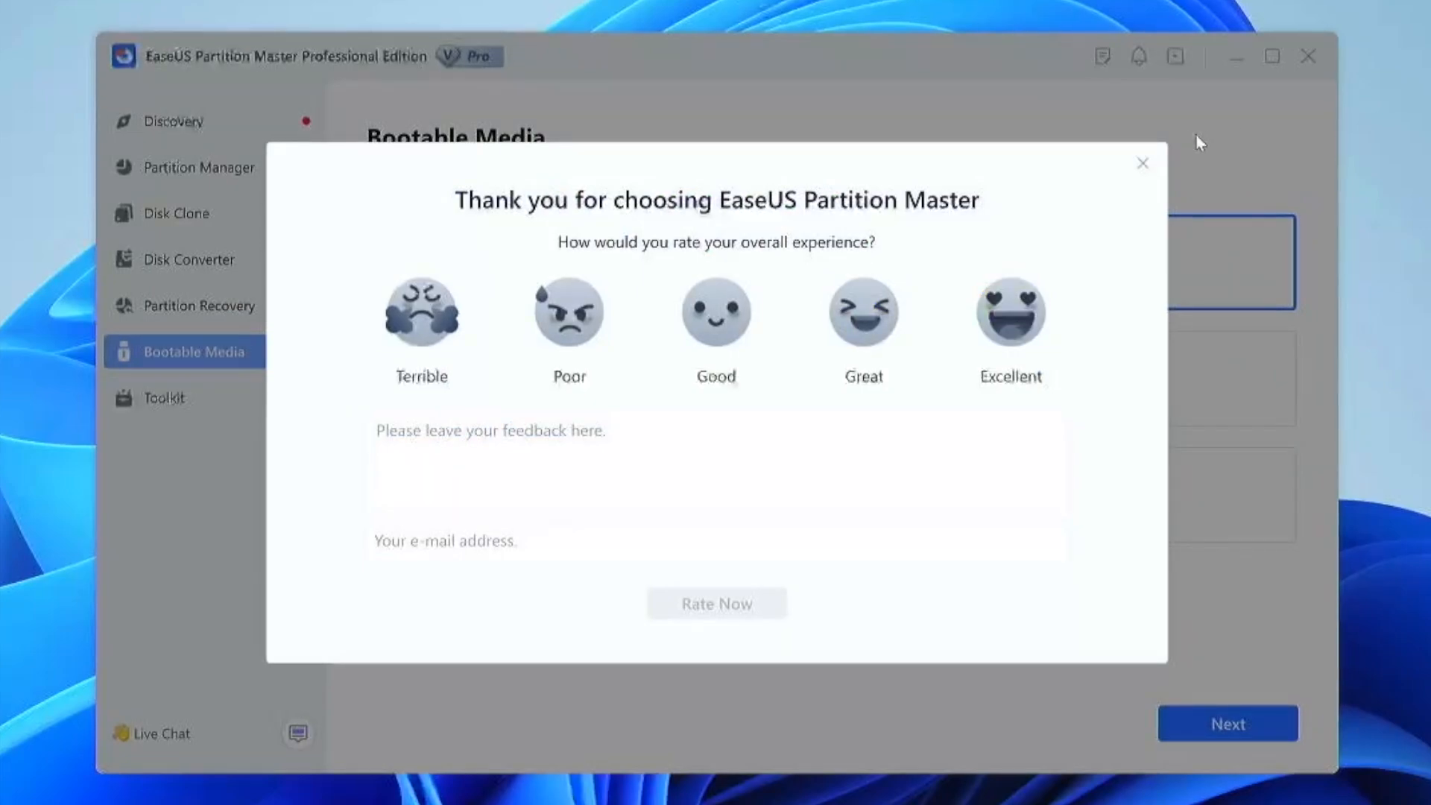
left_click(1144, 163)
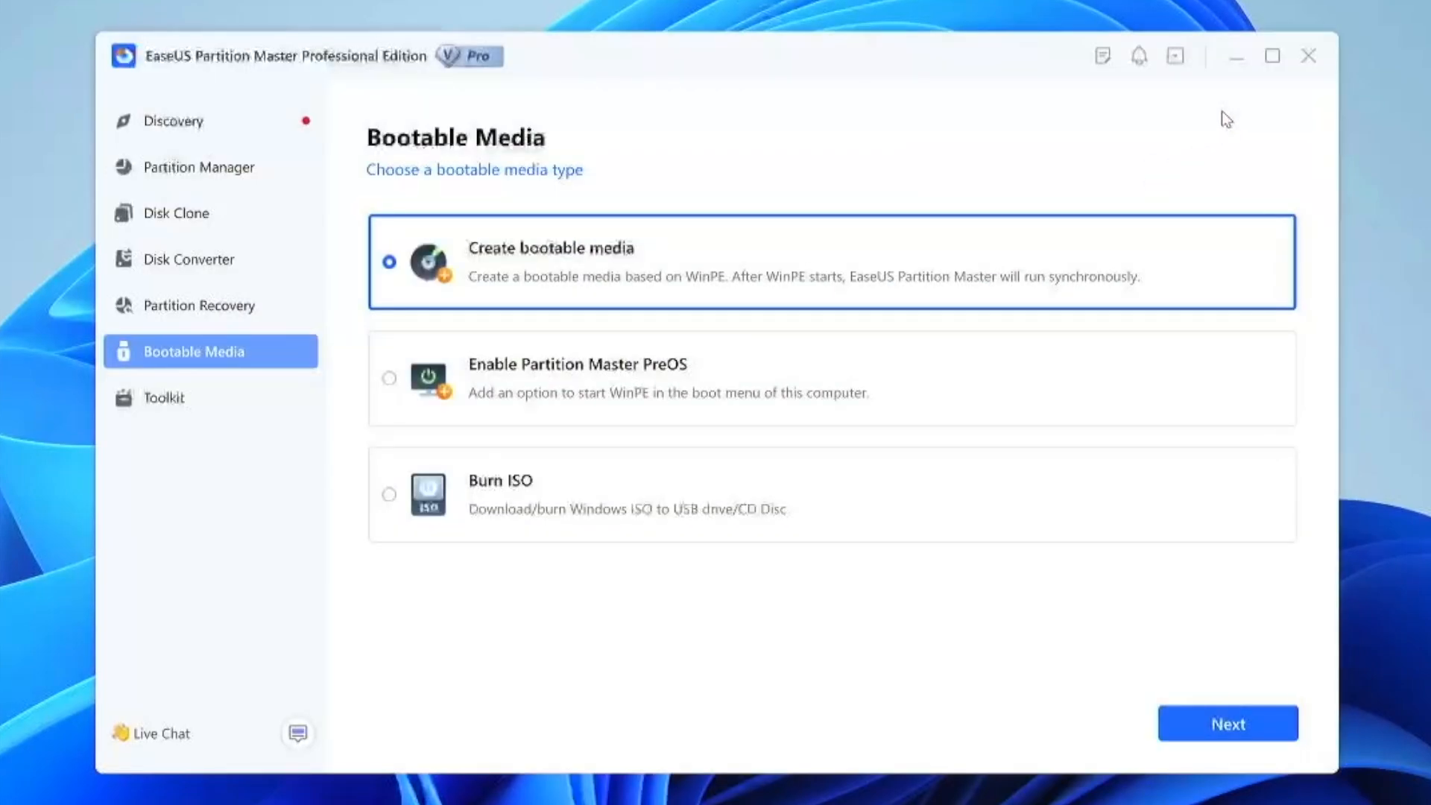
left_click(1306, 60)
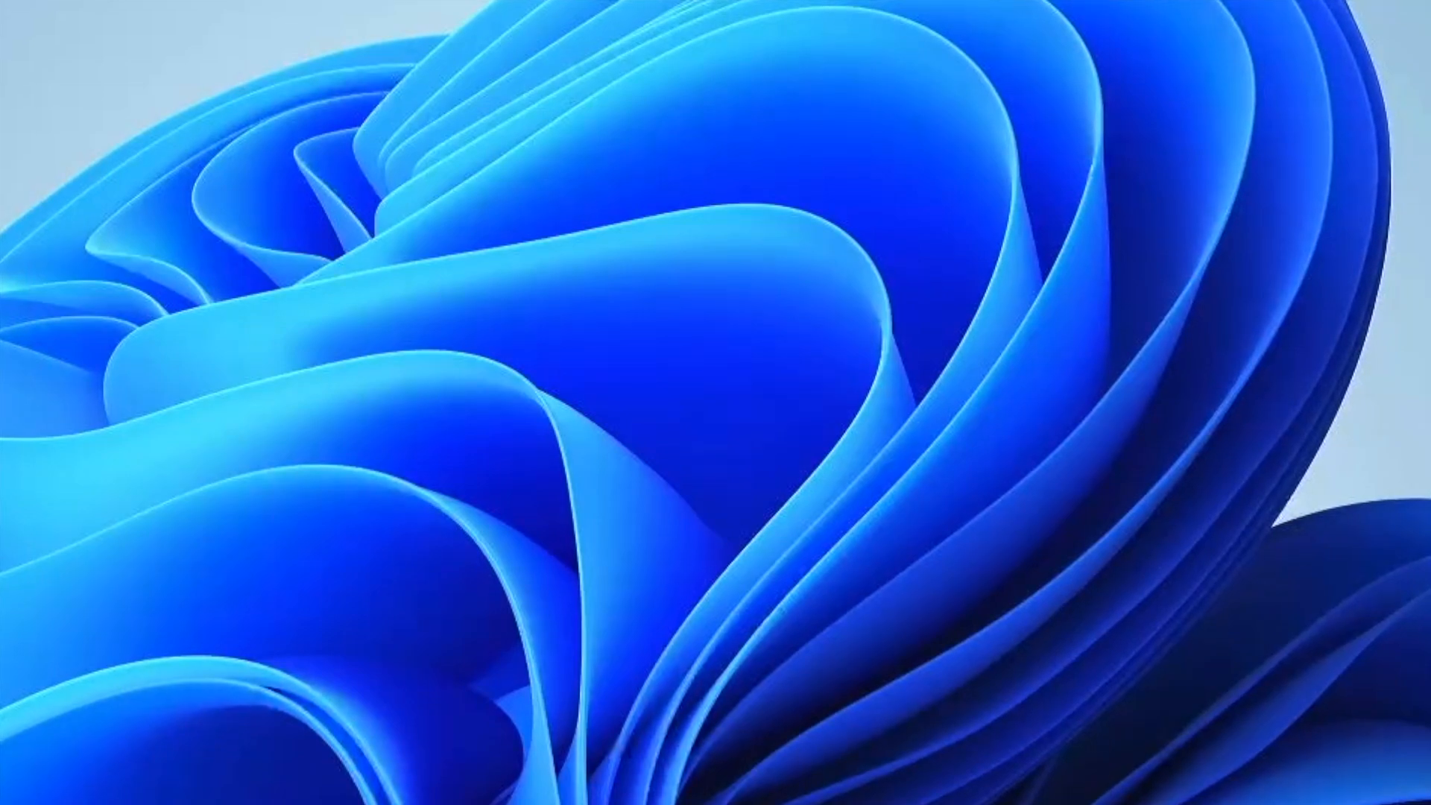
Open the usbboot (D:) drive in File Explorer and examine the folders on it.
key("super+e")
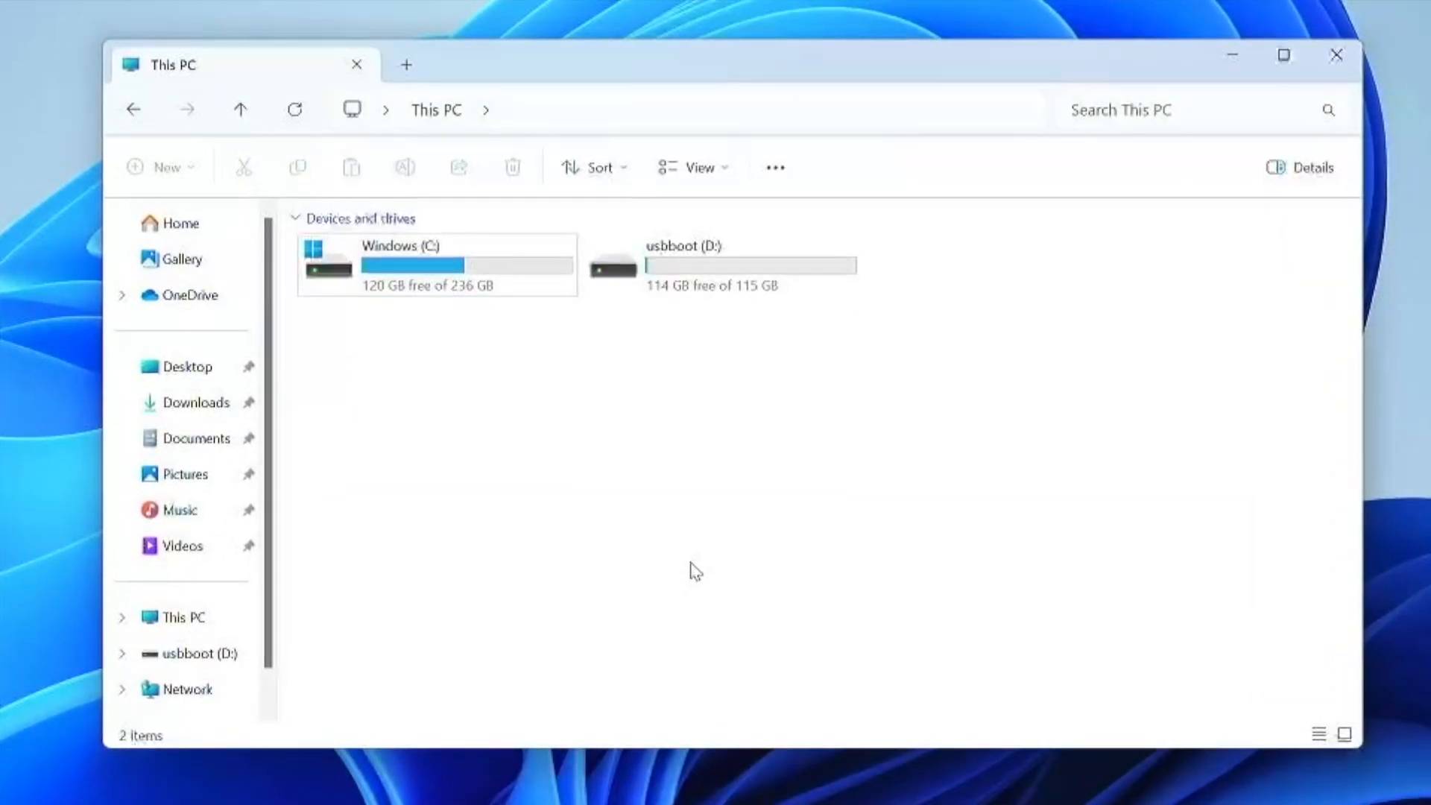
double_click(744, 281)
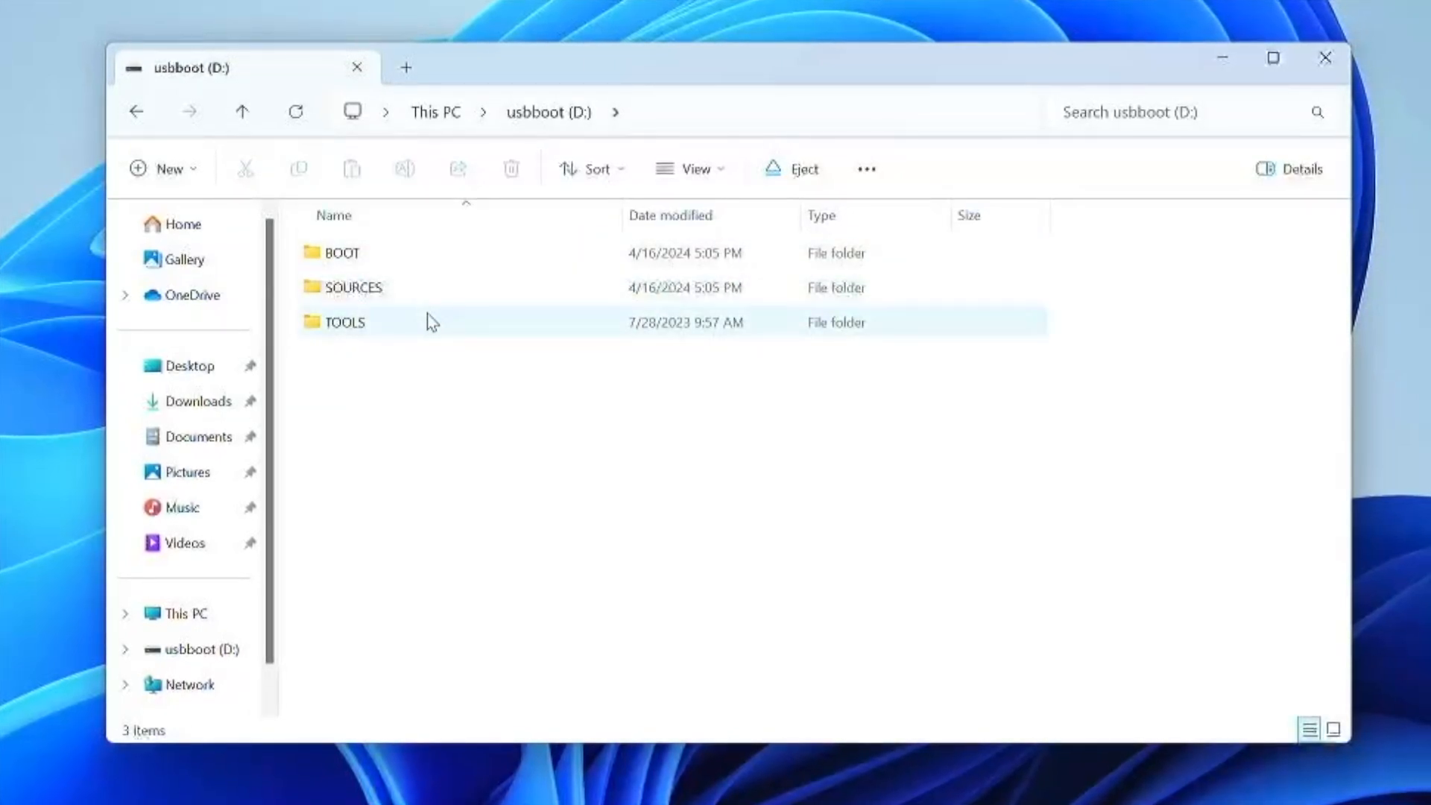
mouse_move(430, 320)
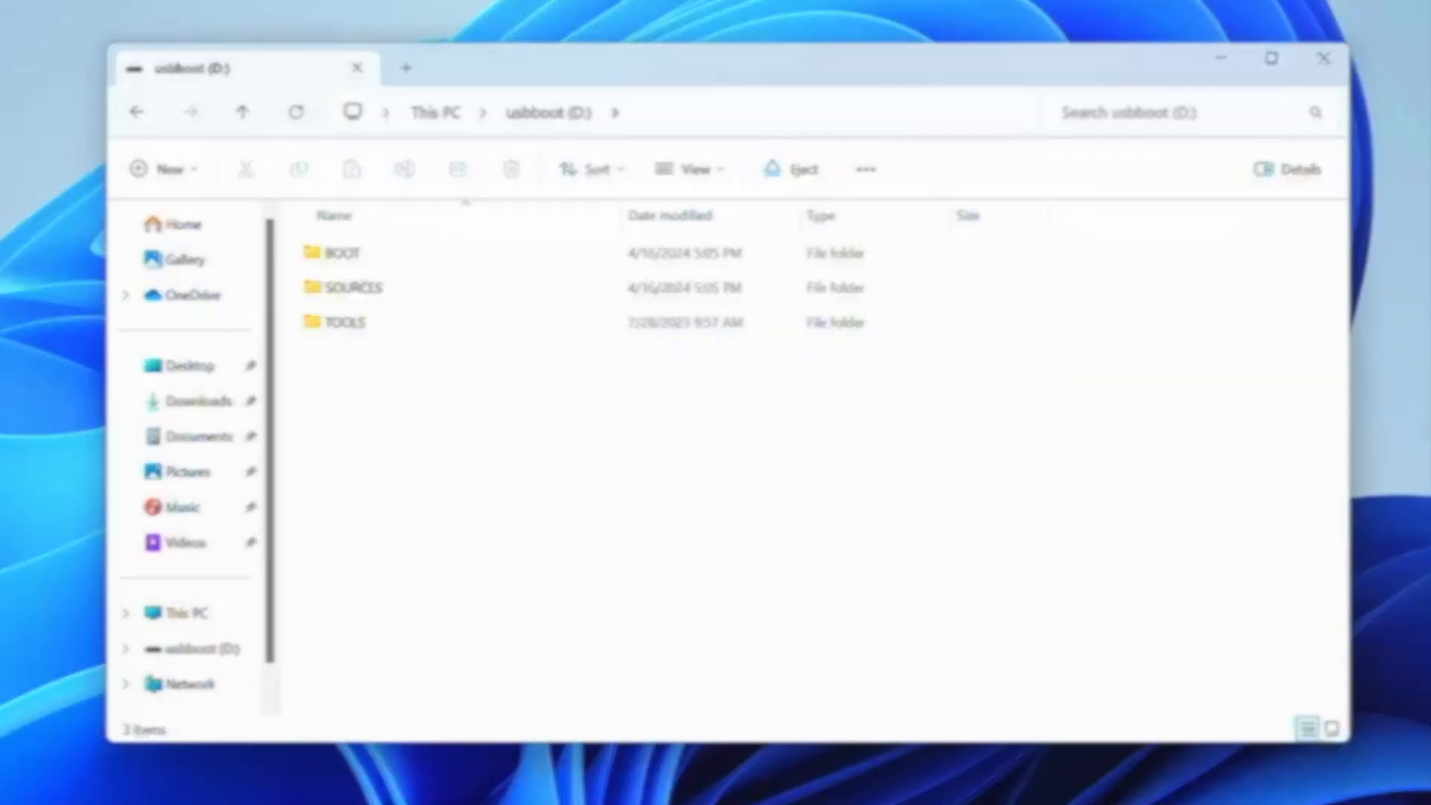
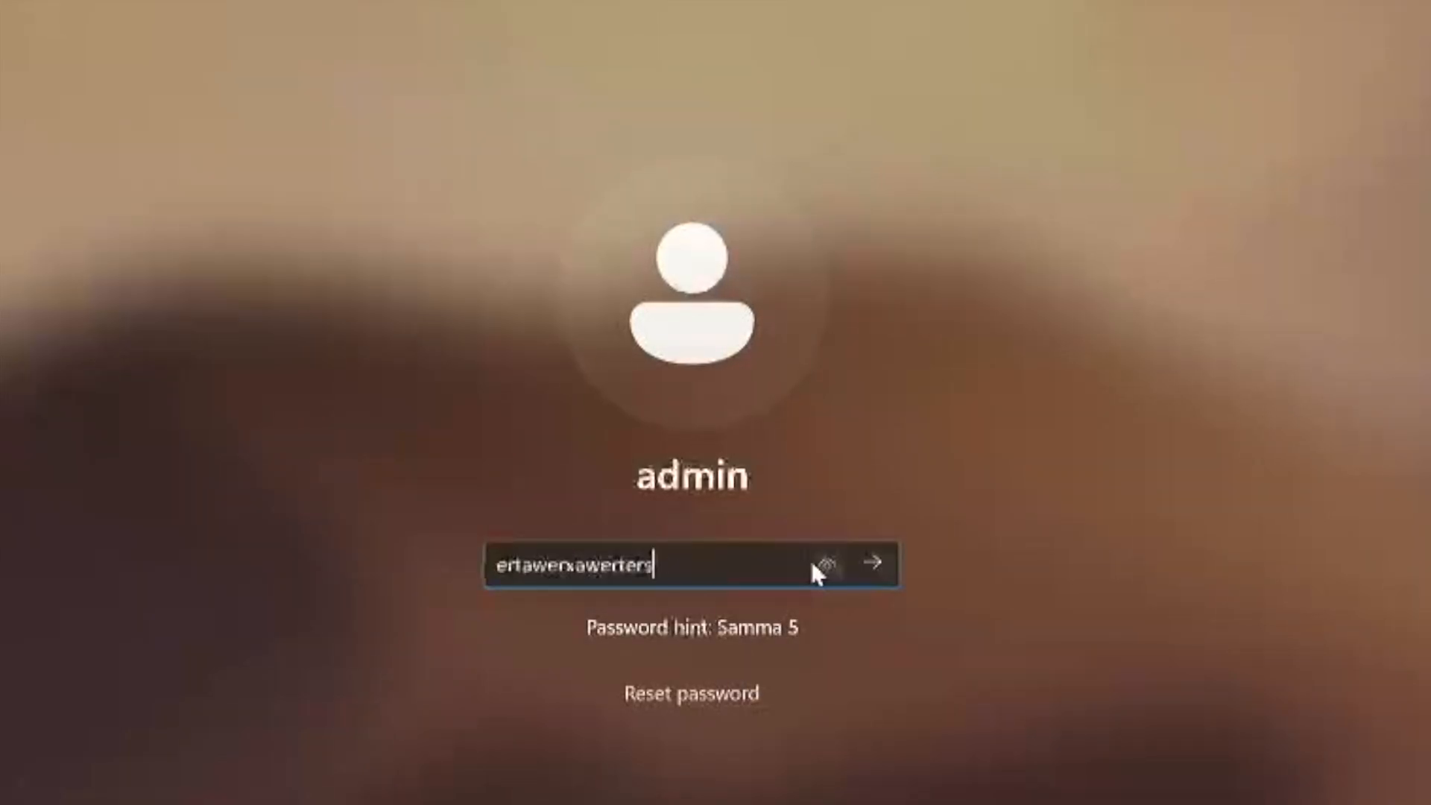
Try to sign in to the locked Windows account by submitting guesses for the account password.
left_click(872, 564)
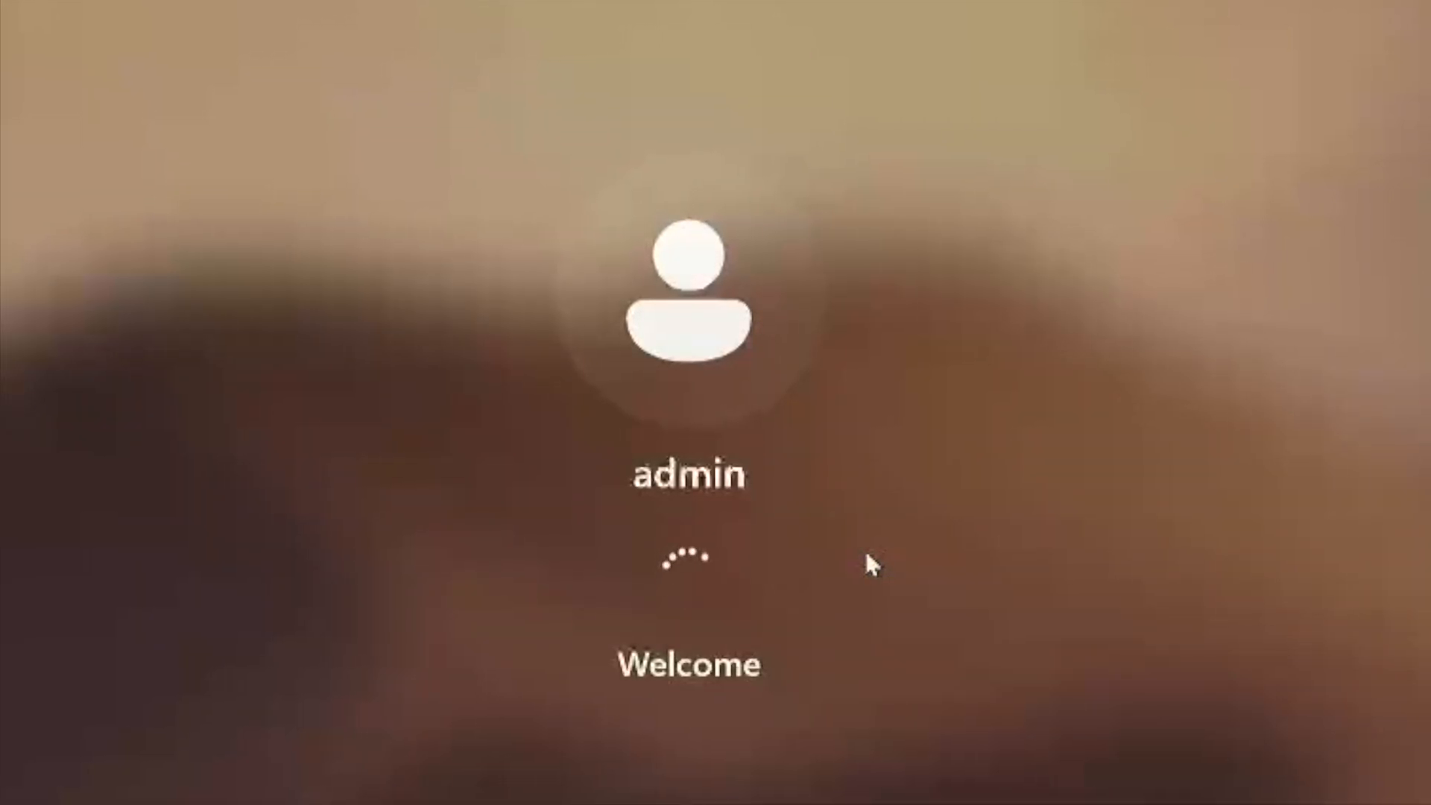
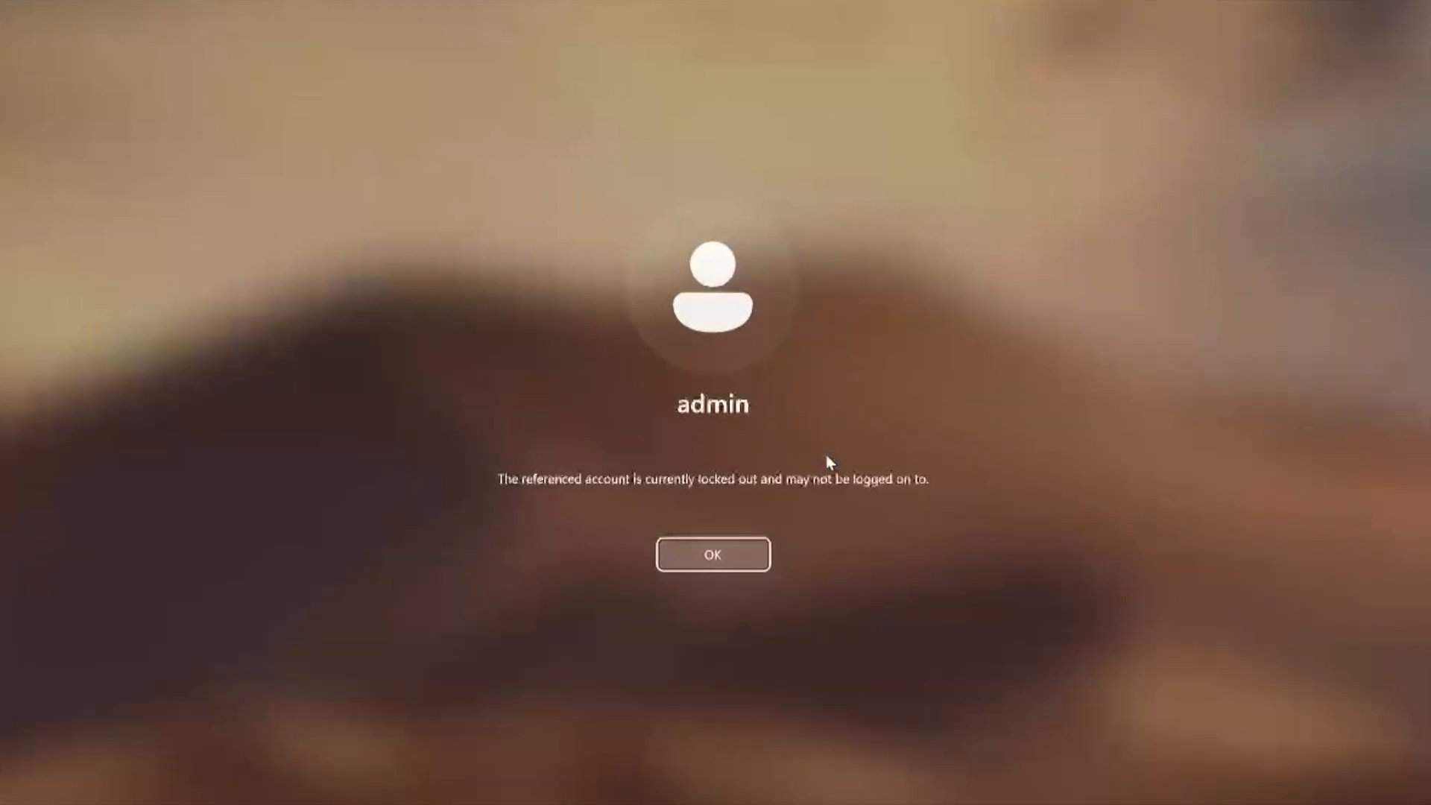
left_click(753, 558)
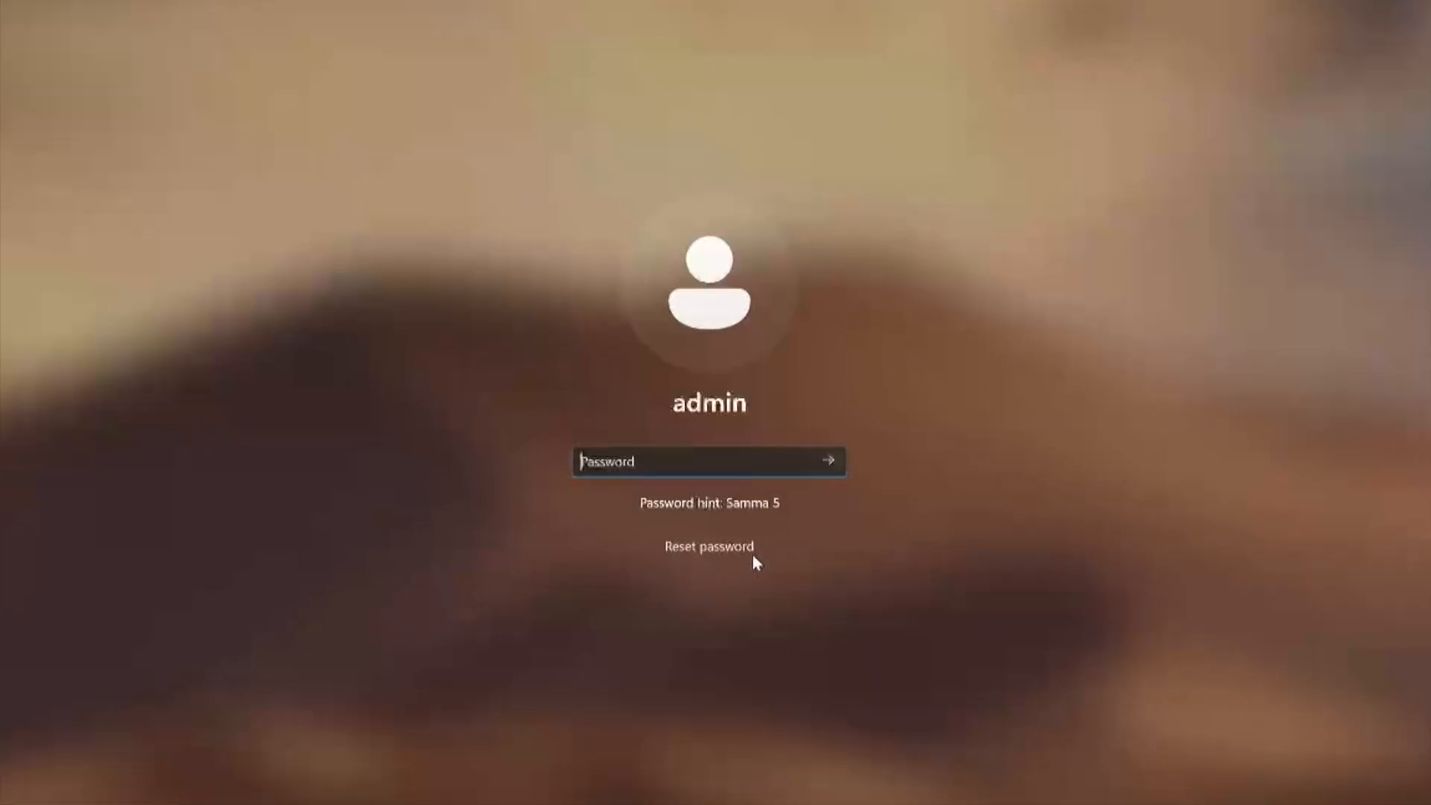
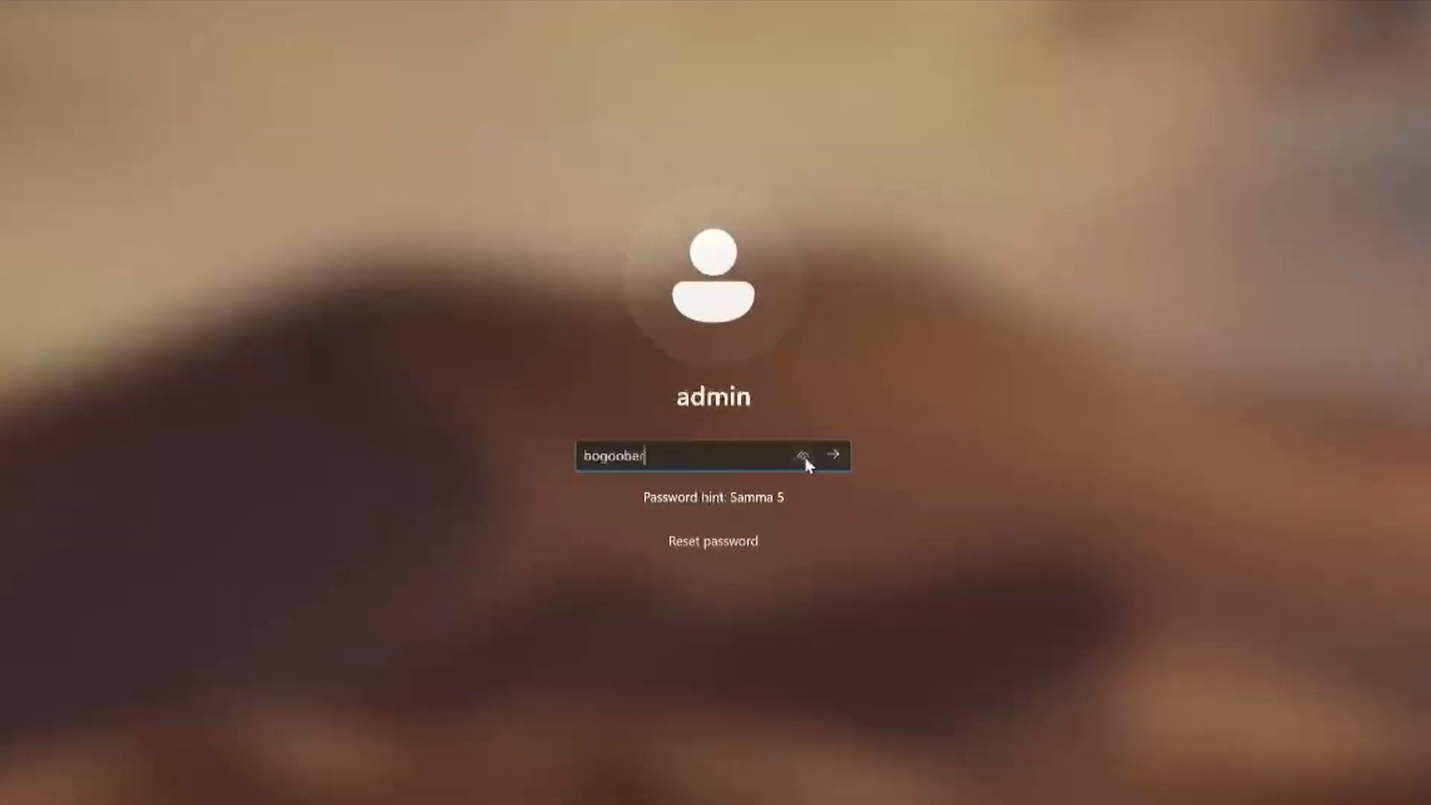
left_click(832, 456)
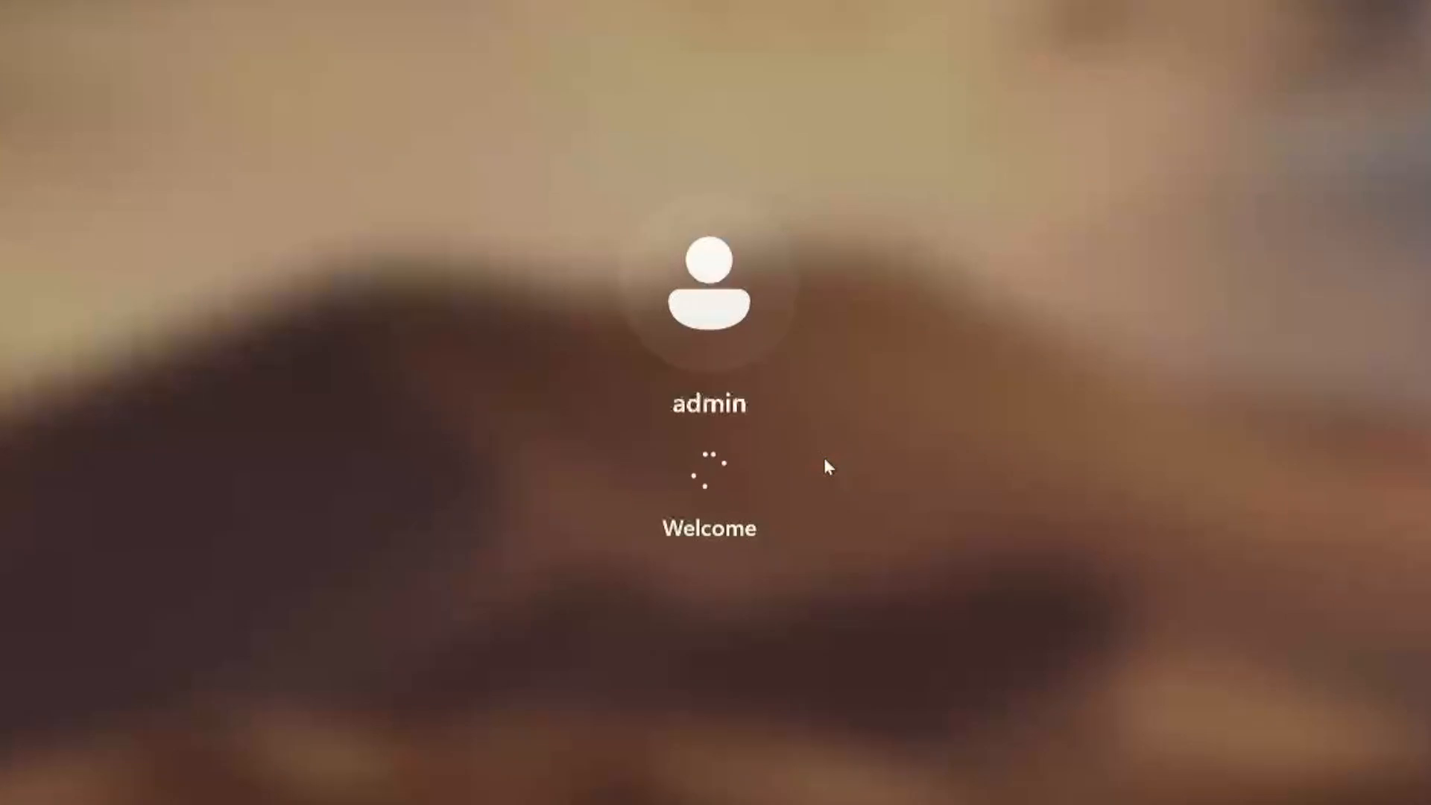
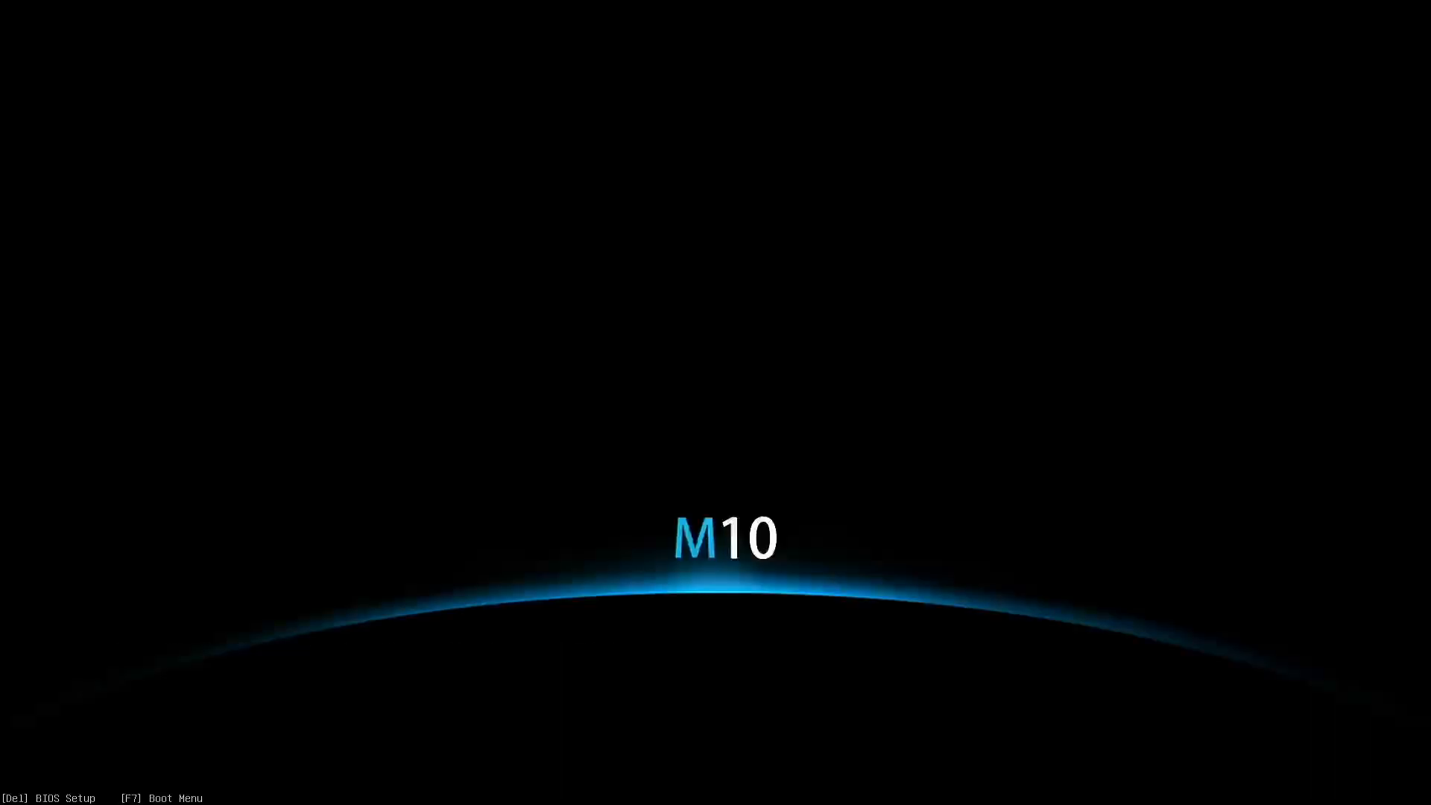
Boot the computer from the UEFI: KingstonDT microDuo 3C PMAP, Partition 1 device using the firmware's boot device selection.
key("F7")
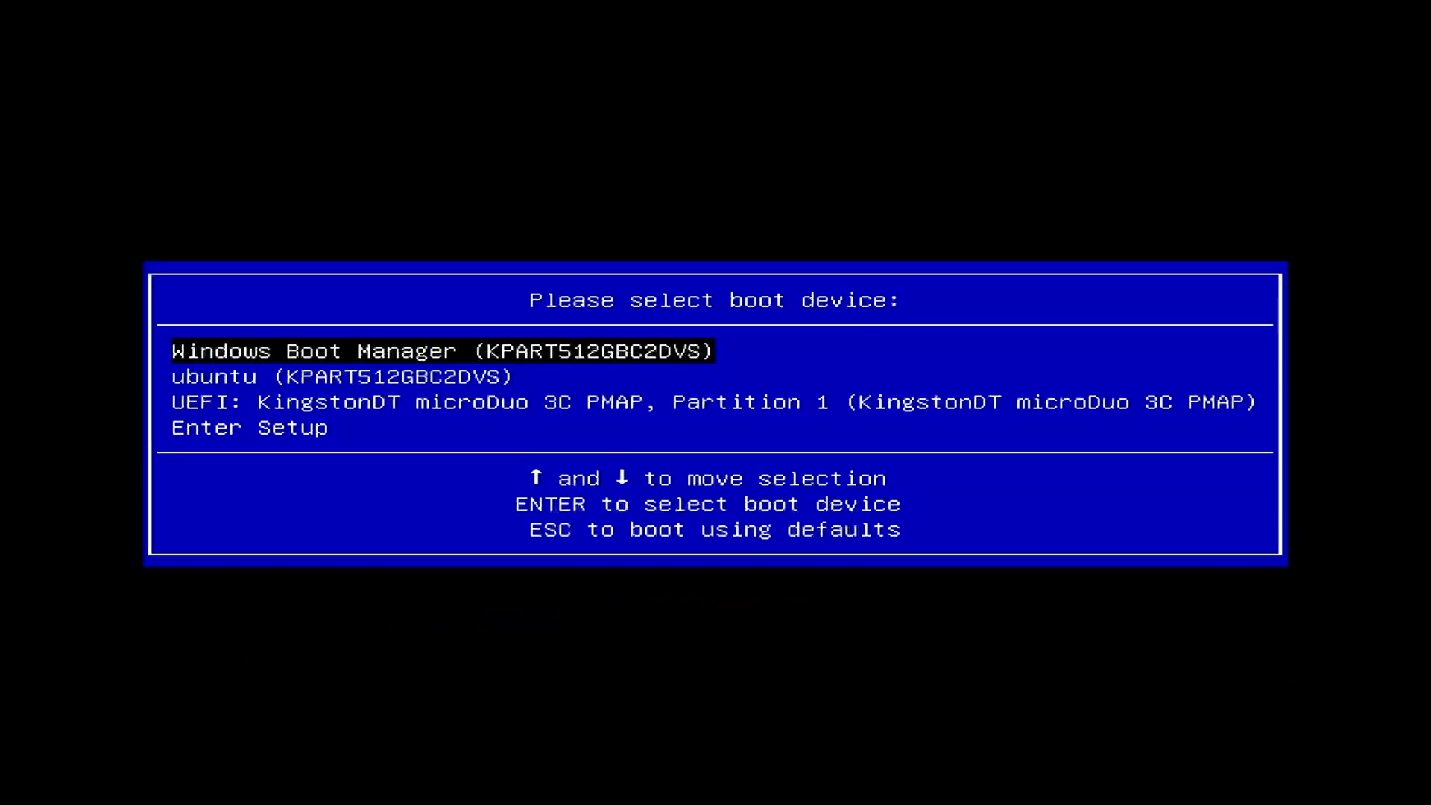
key("Down")
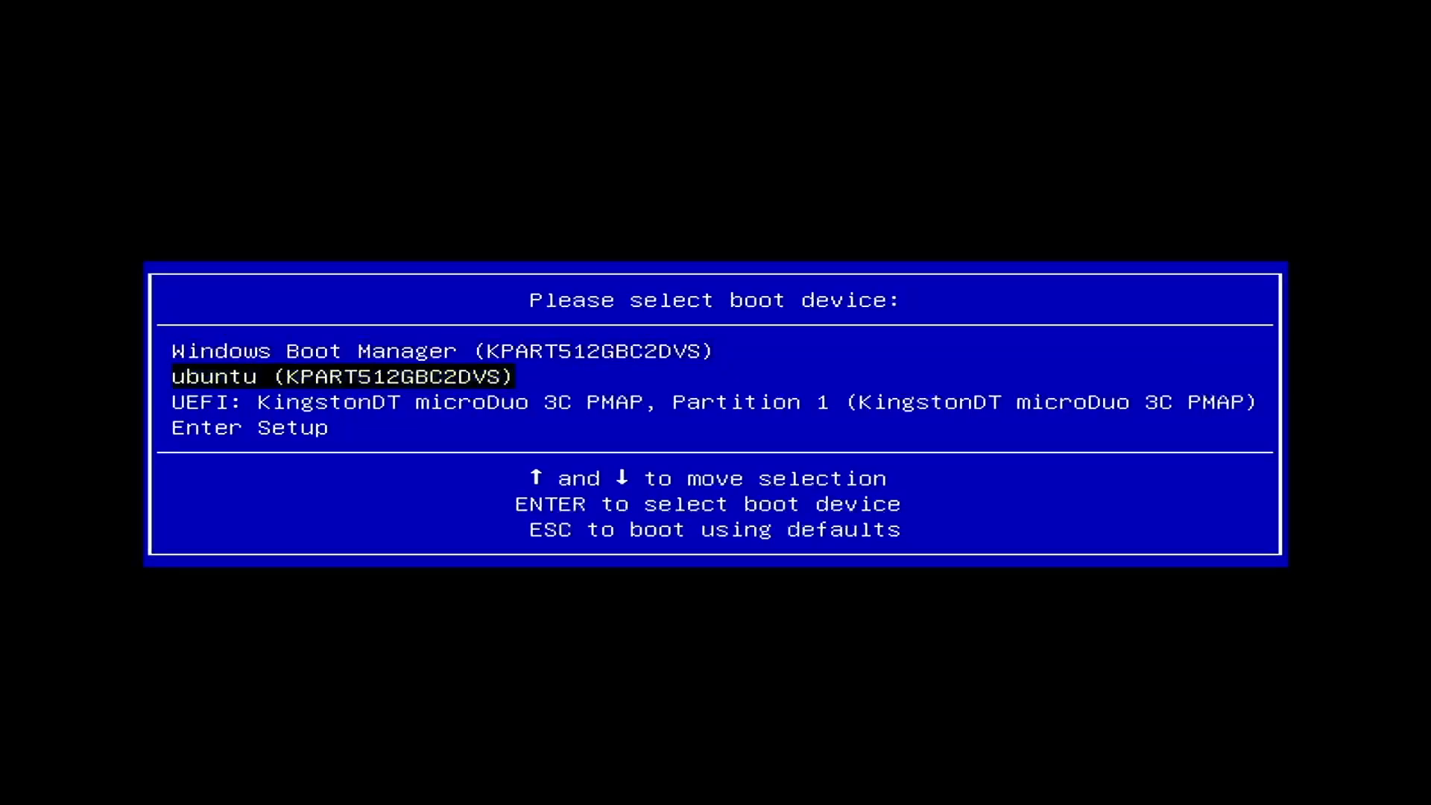
key("Down")
key("Return")
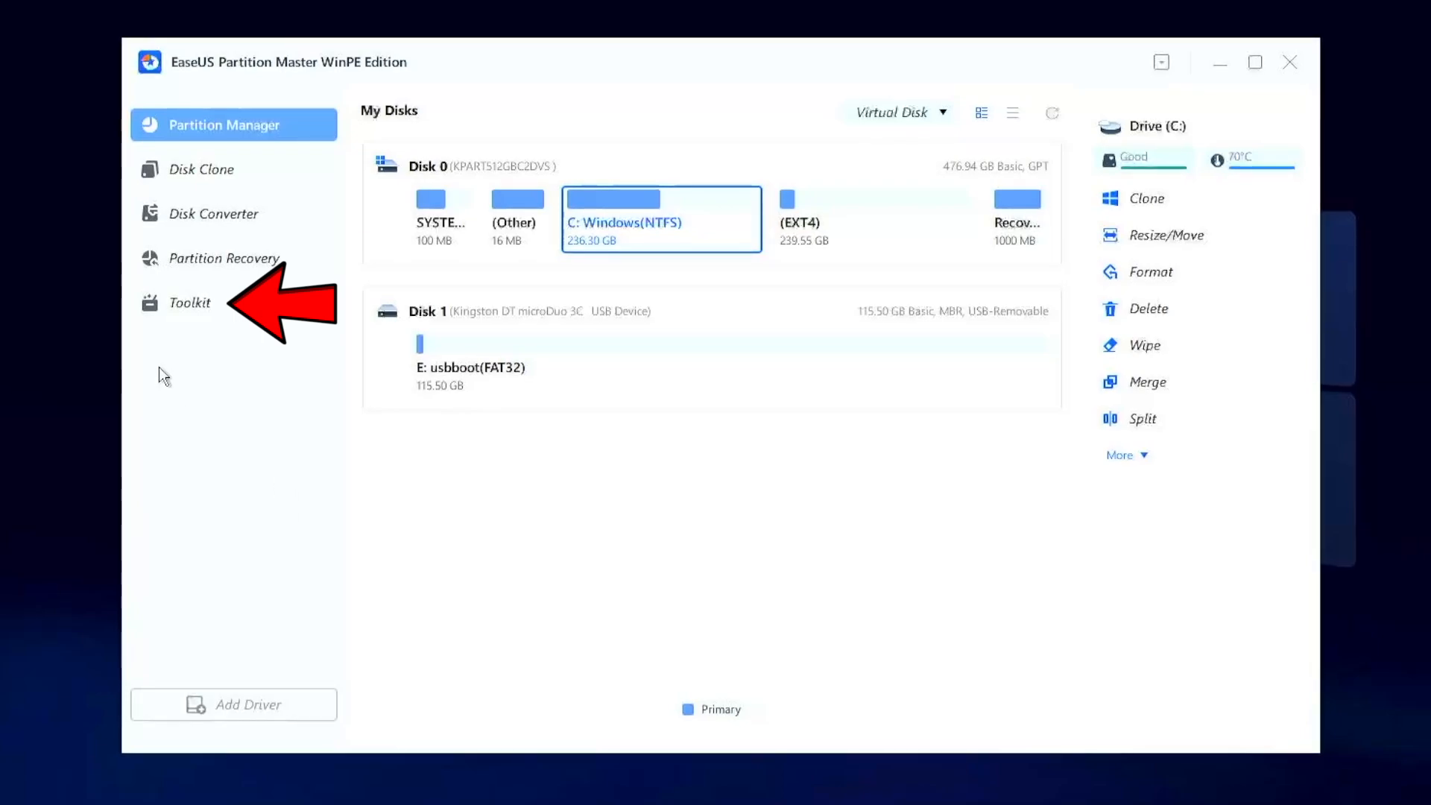
Open the Password Reset tool from the toolkit of EaseUS Partition Master WinPE Edition.
left_click(207, 306)
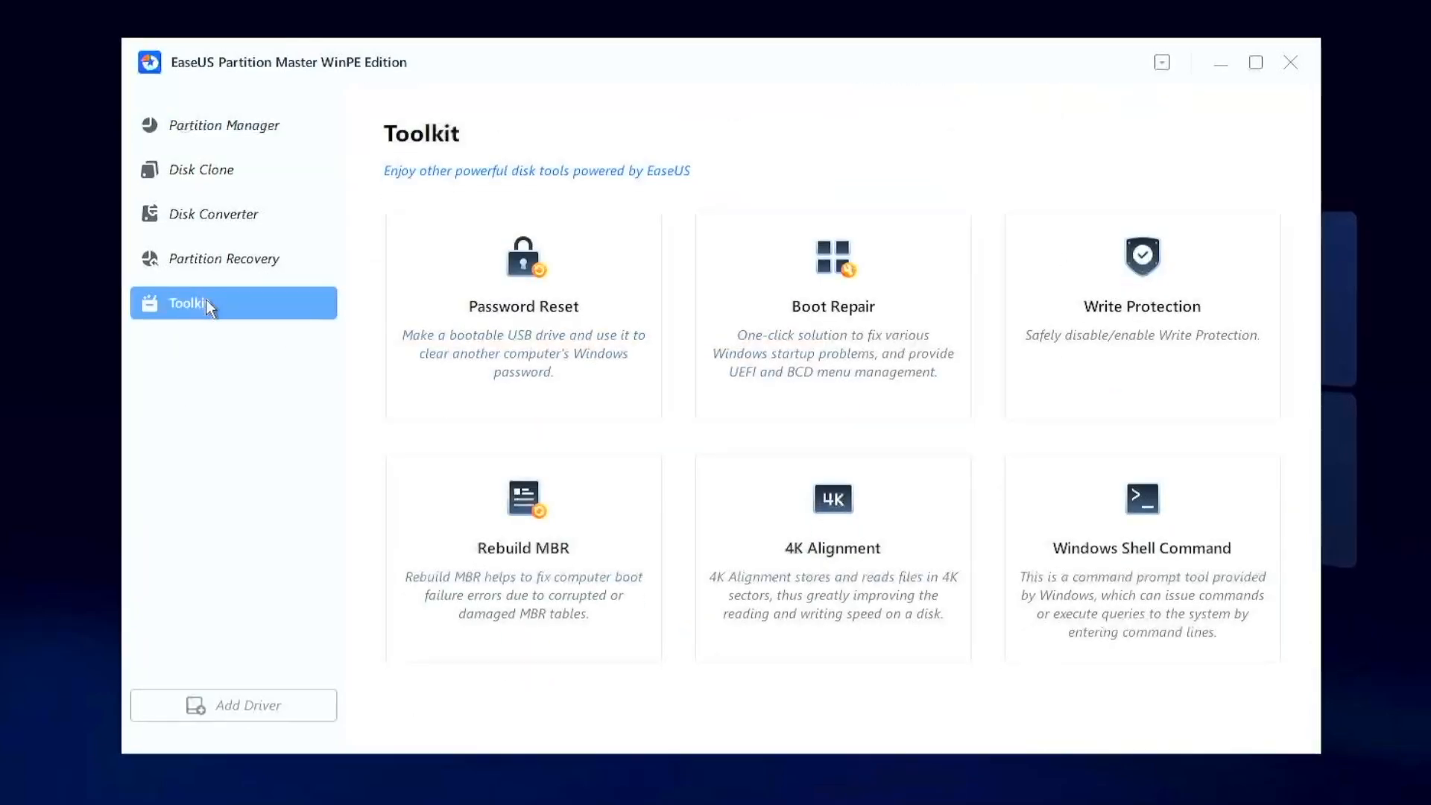
left_click(601, 272)
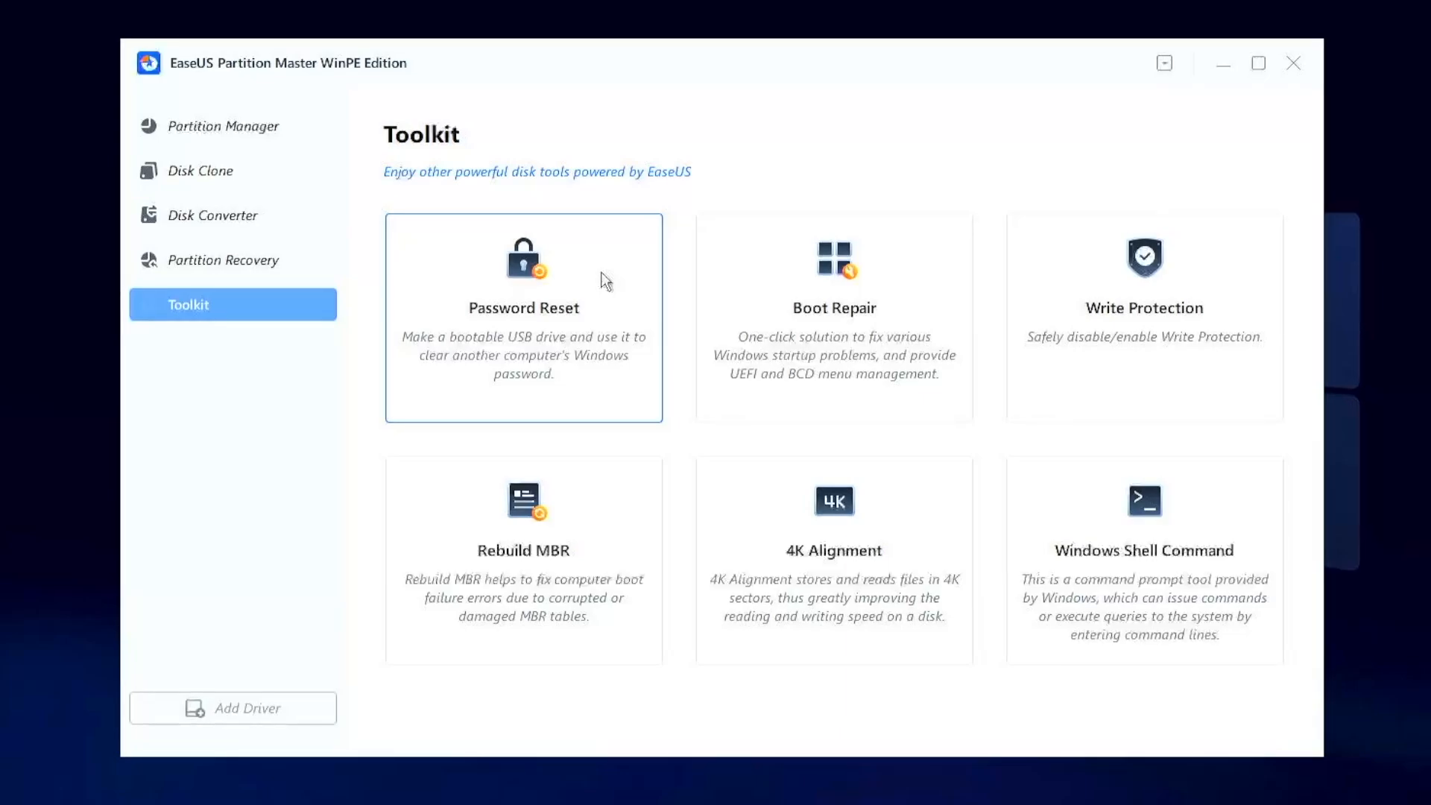
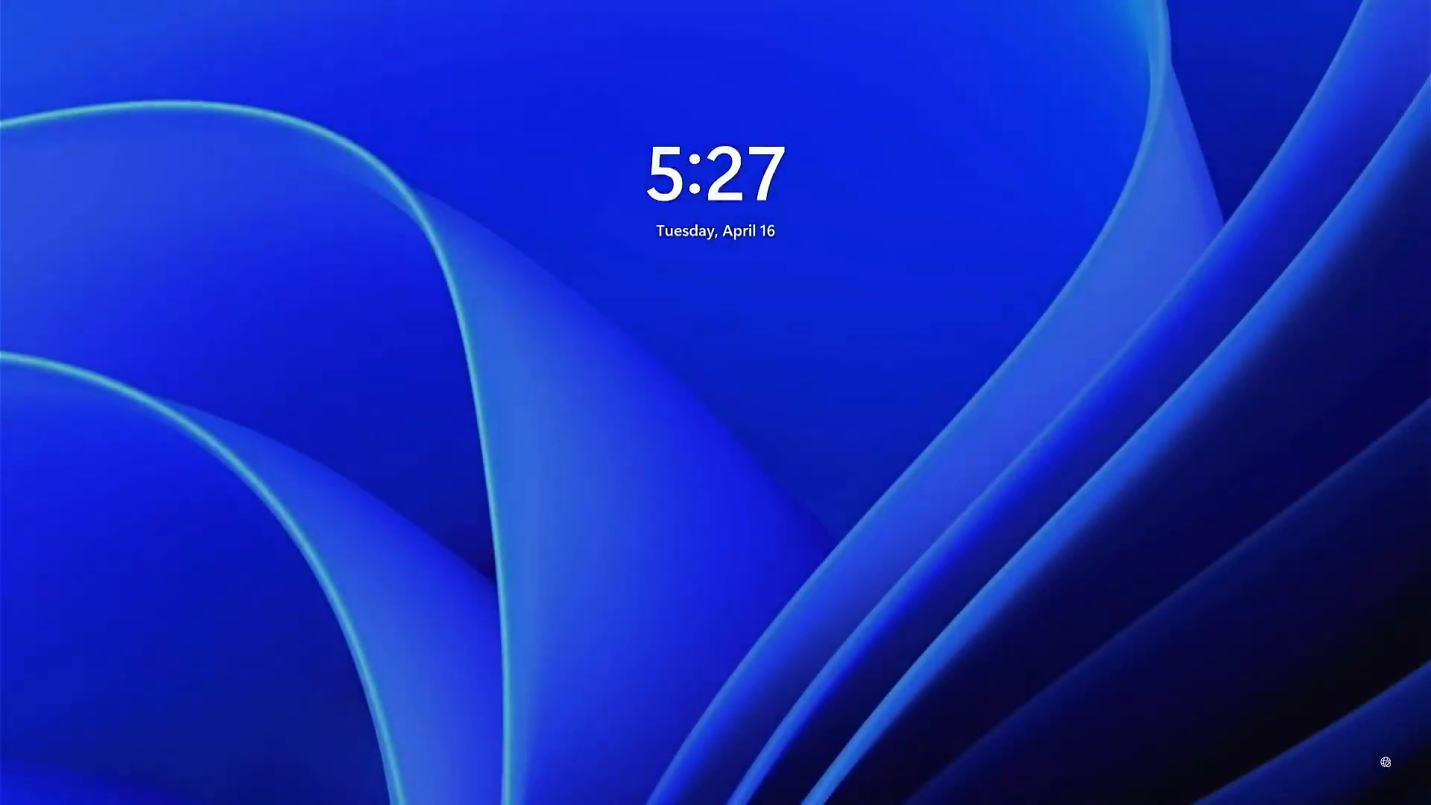
Enter Windows and run "net user admin *" in an administrator Command Prompt, entering and confirming a new password for the admin account.
key("Return")
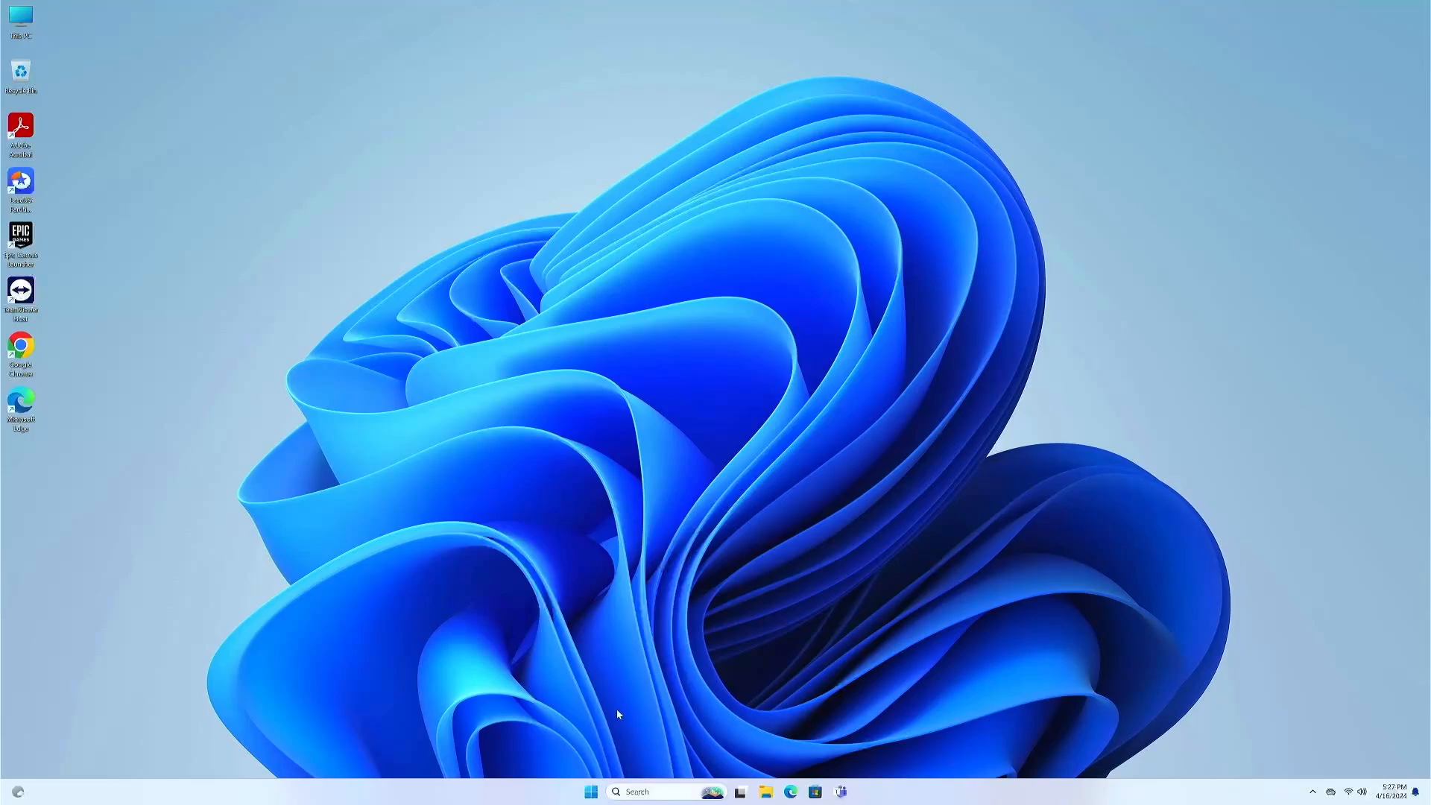
left_click(634, 792)
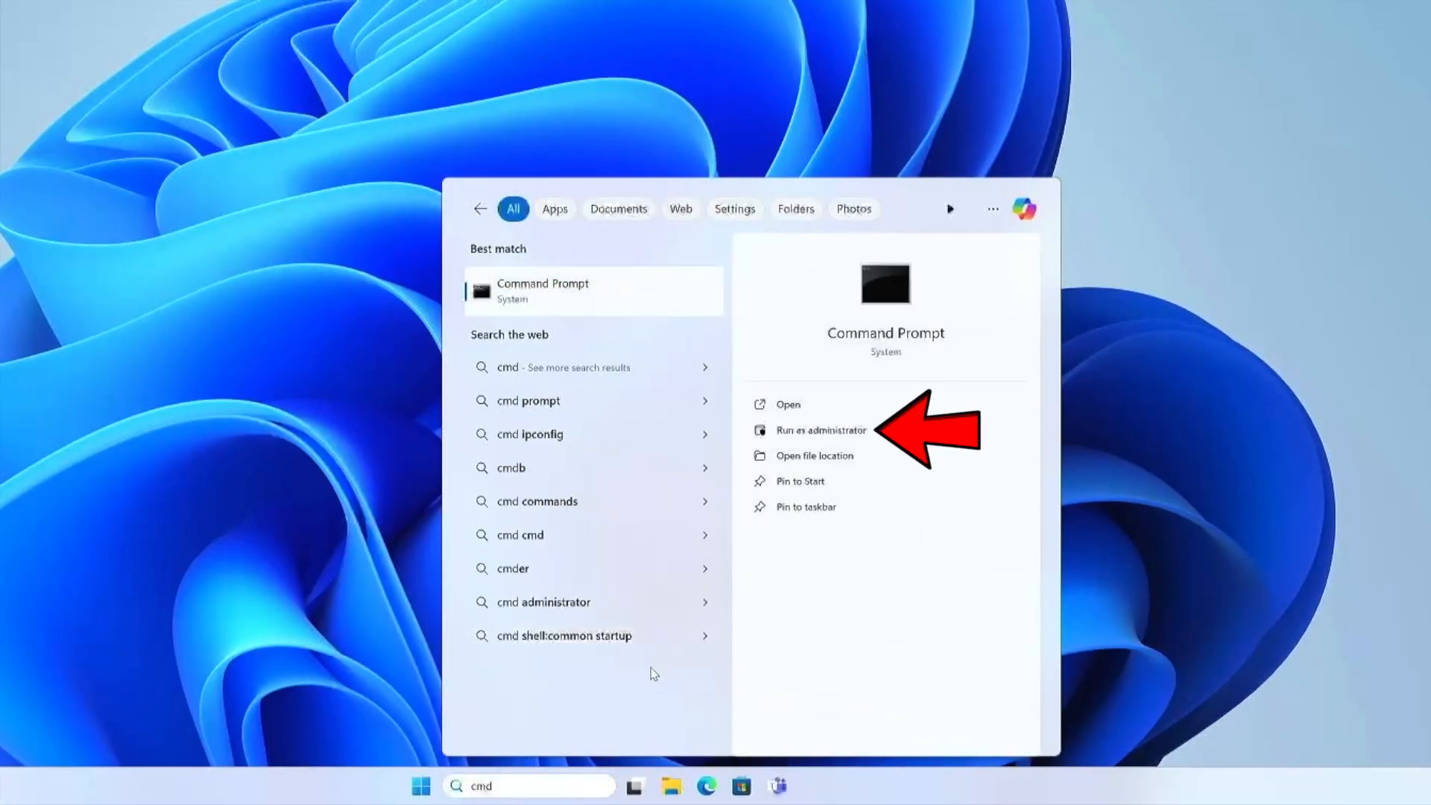
left_click(809, 440)
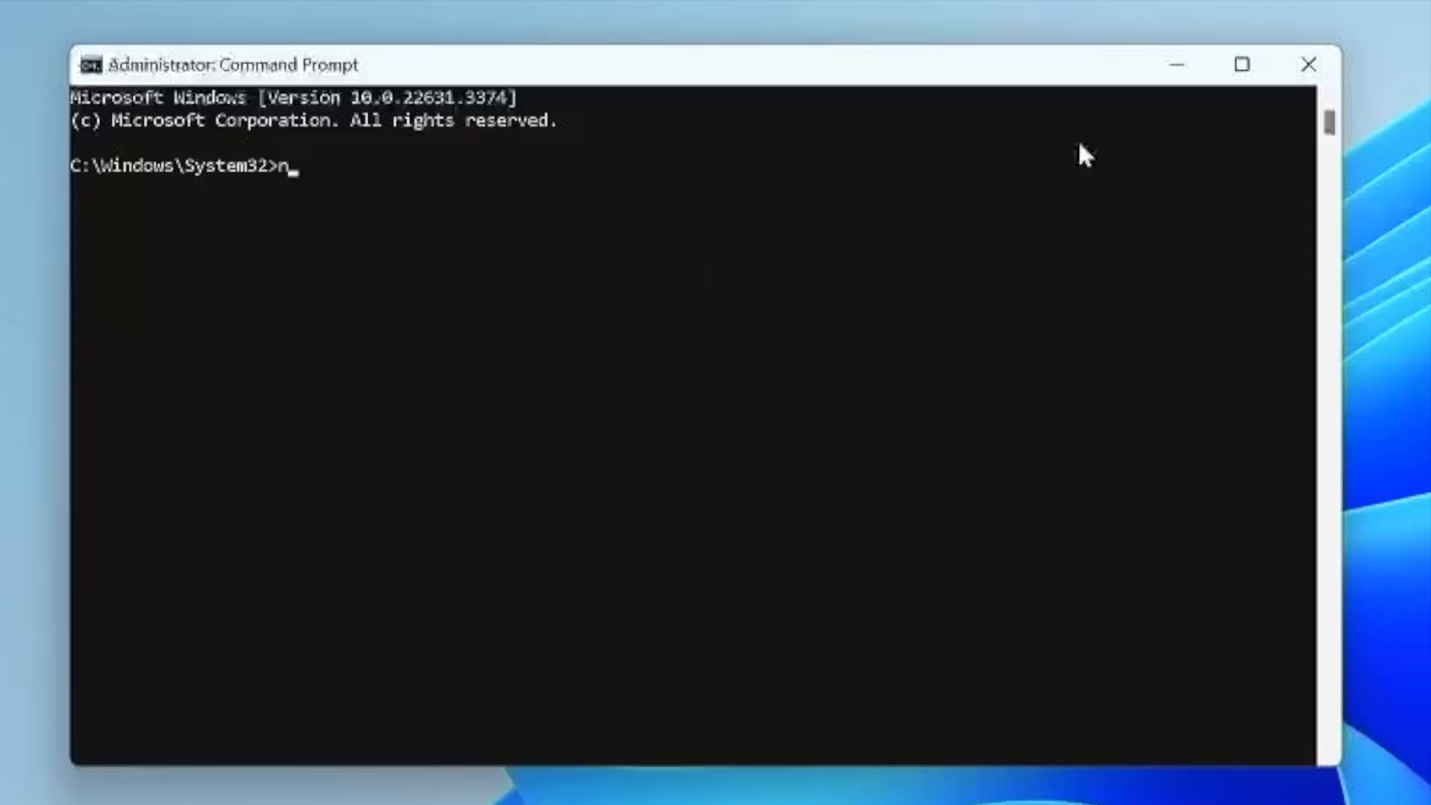
type("et user admin *")
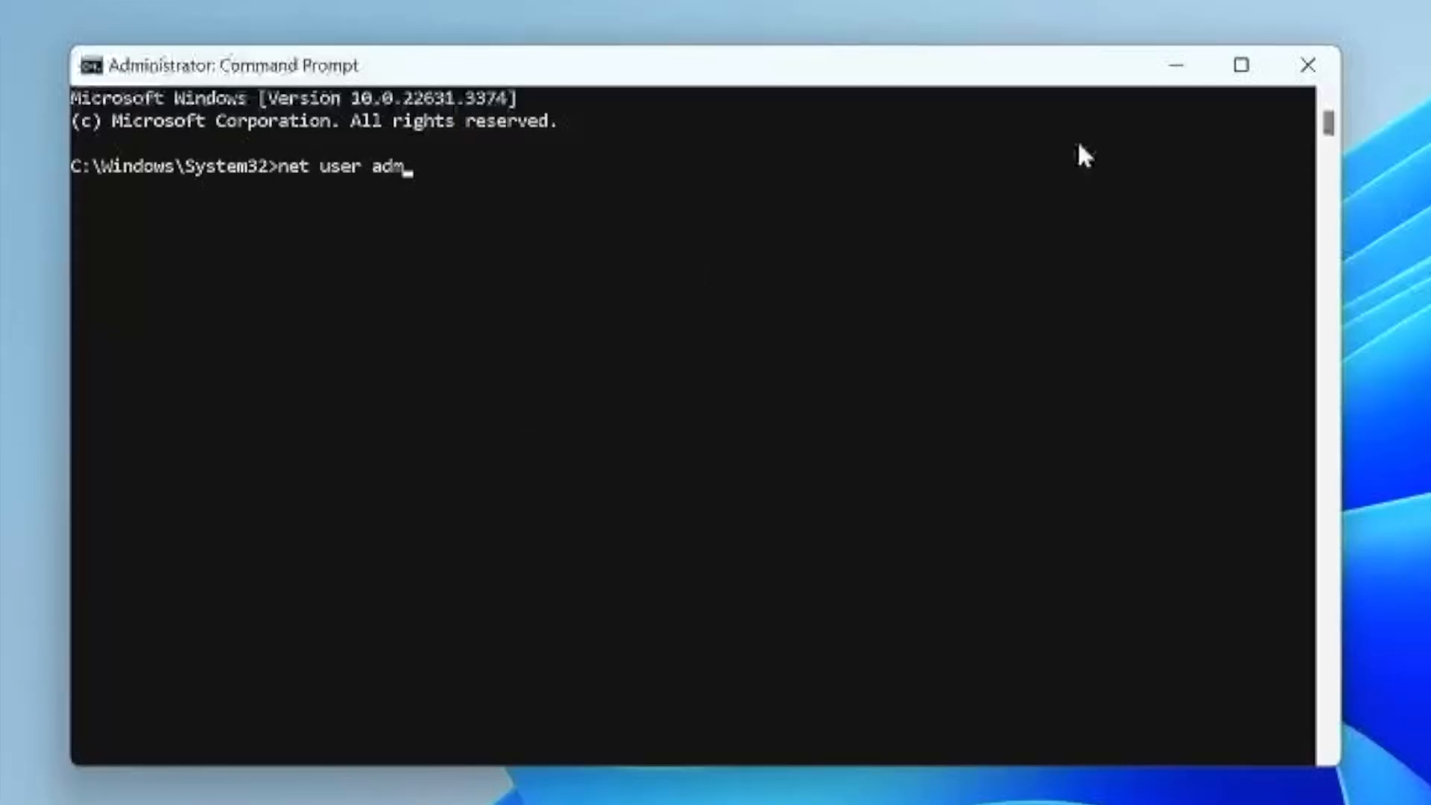
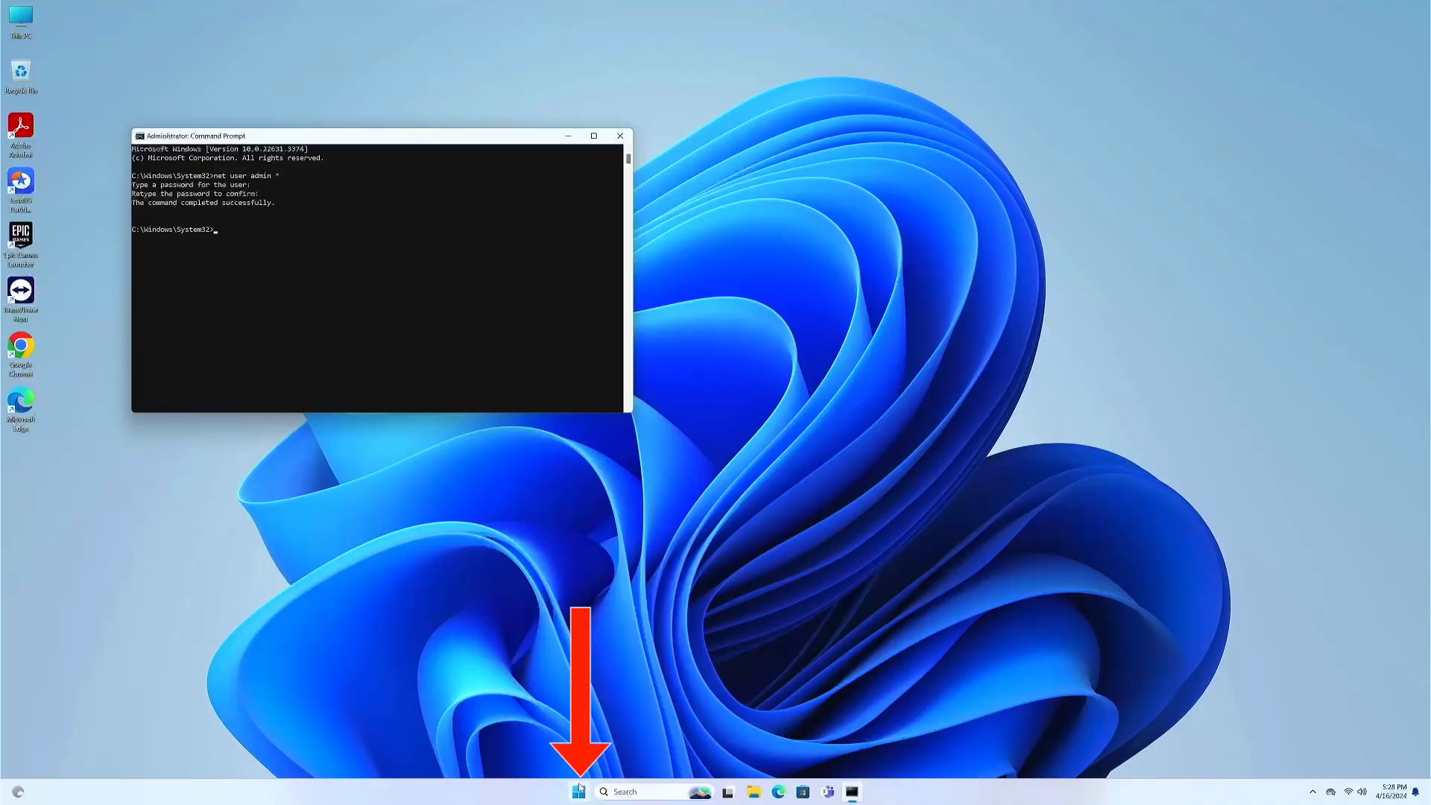
Sign out of the current Windows session.
right_click(580, 787)
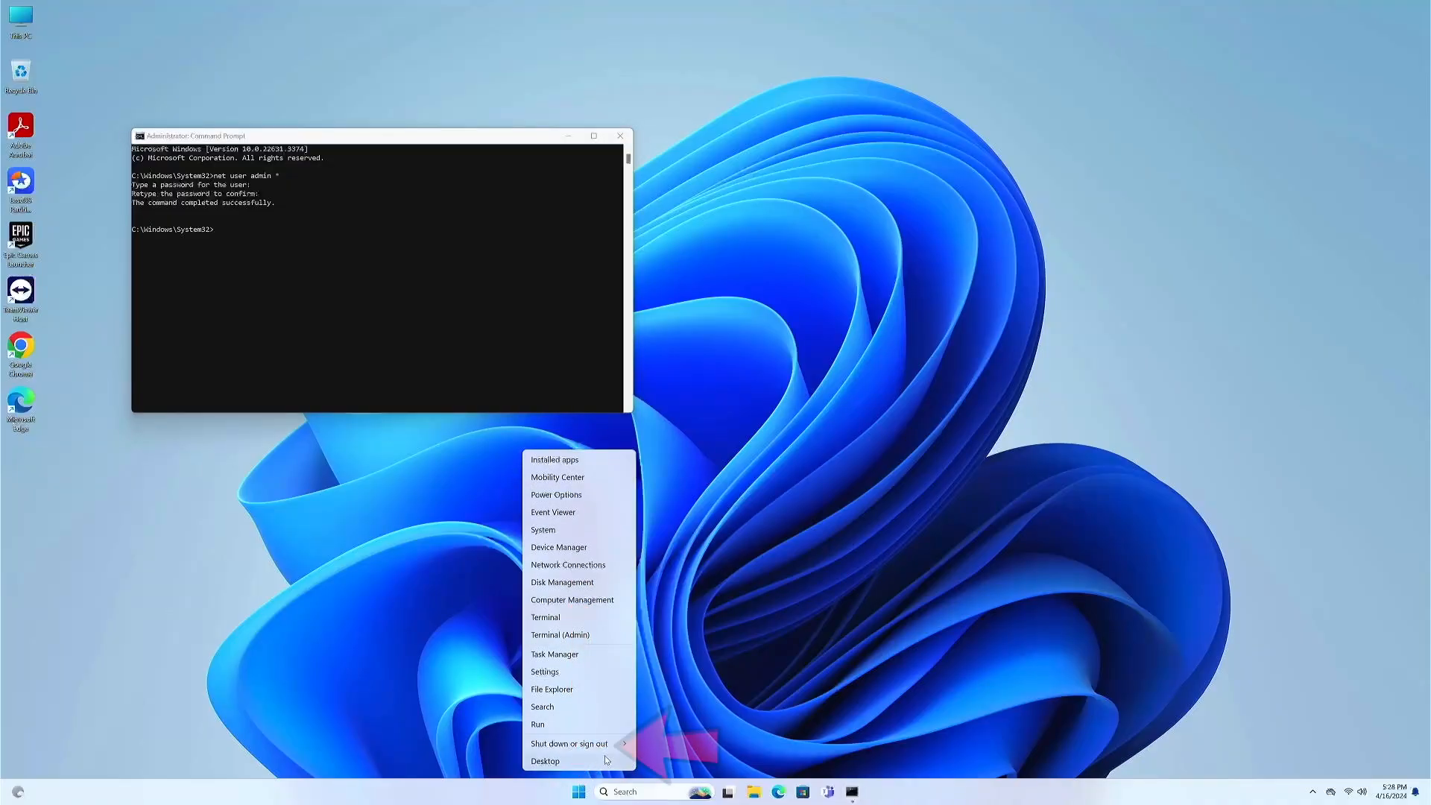
mouse_move(619, 745)
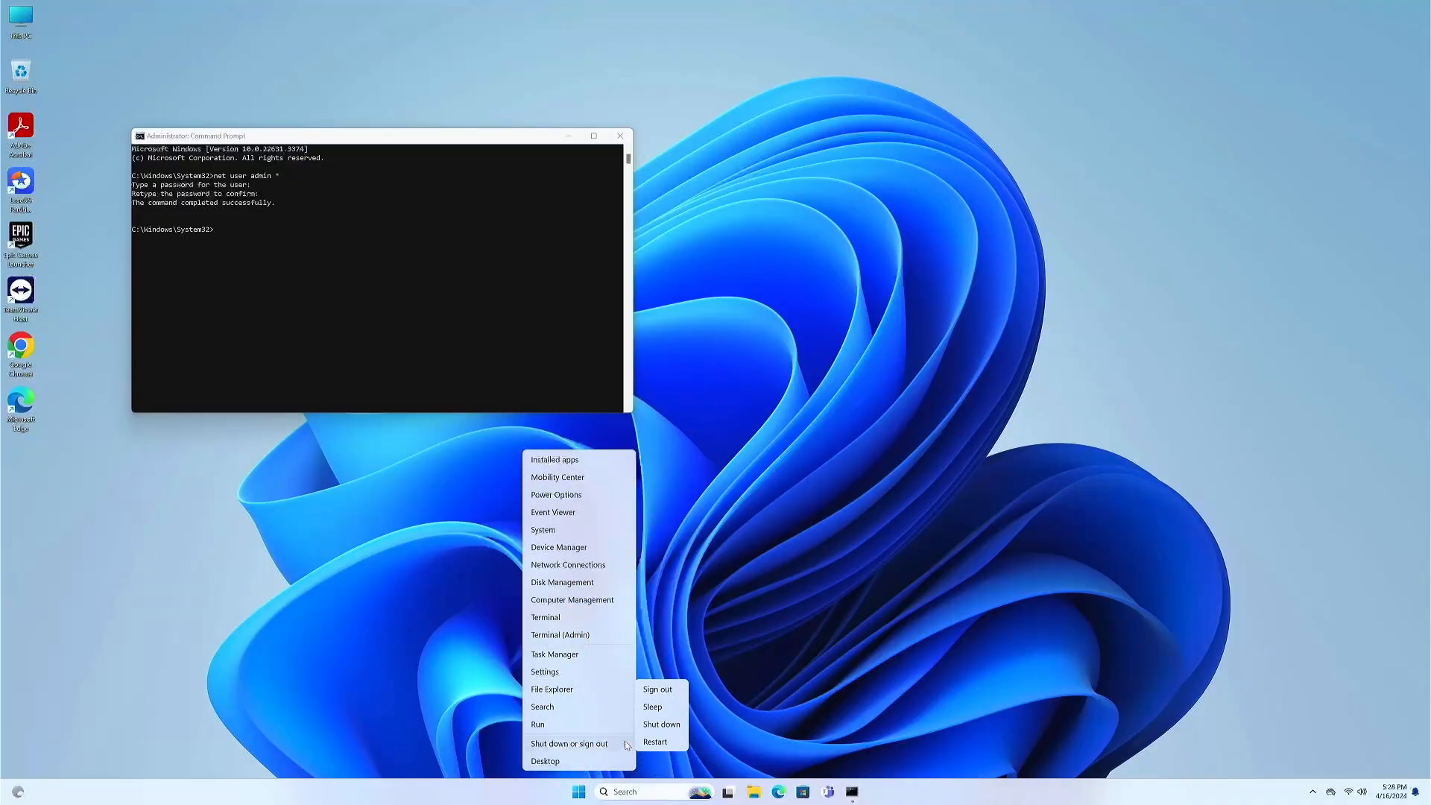
left_click(658, 689)
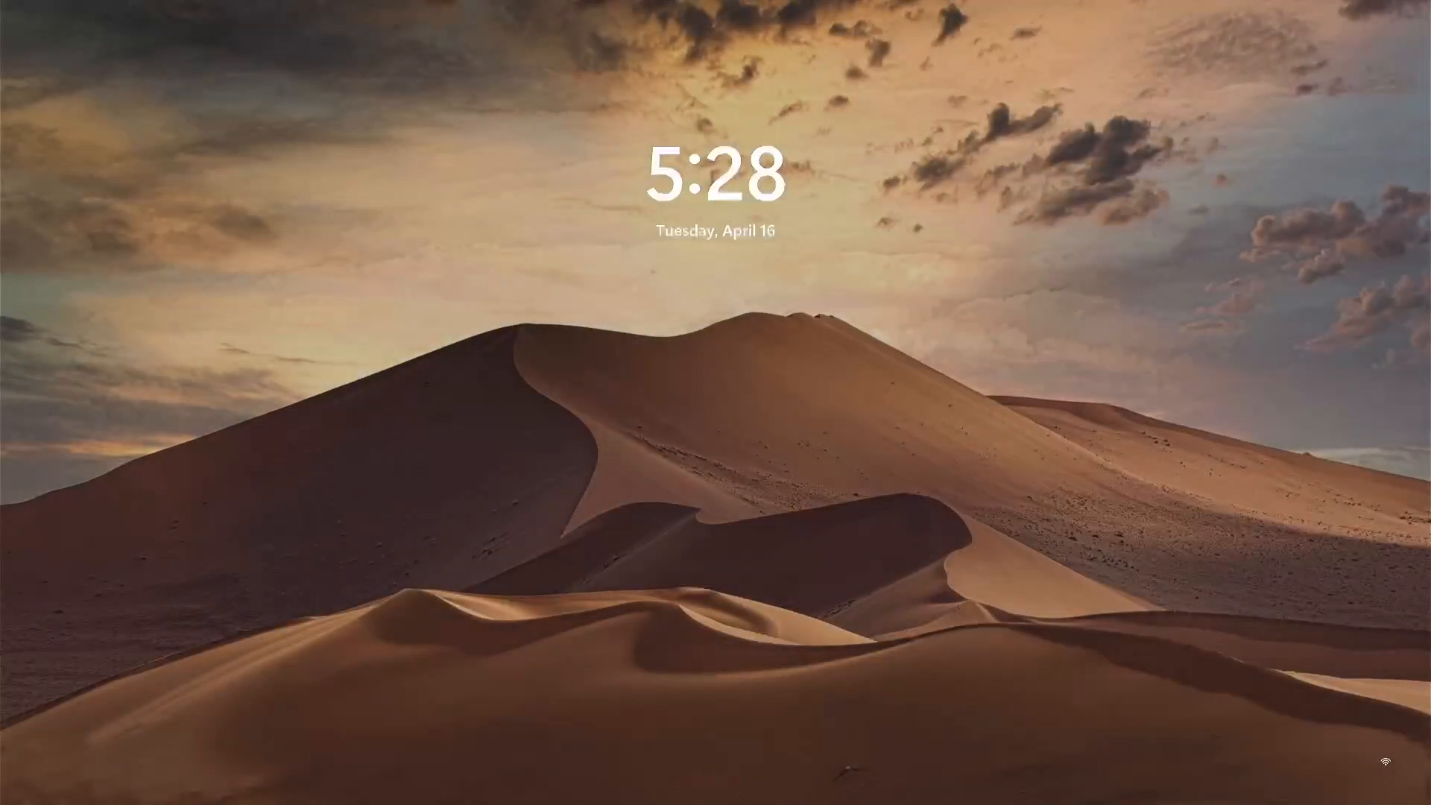
Sign in to the admin account from the lock screen by entering the account password.
left_click(982, 234)
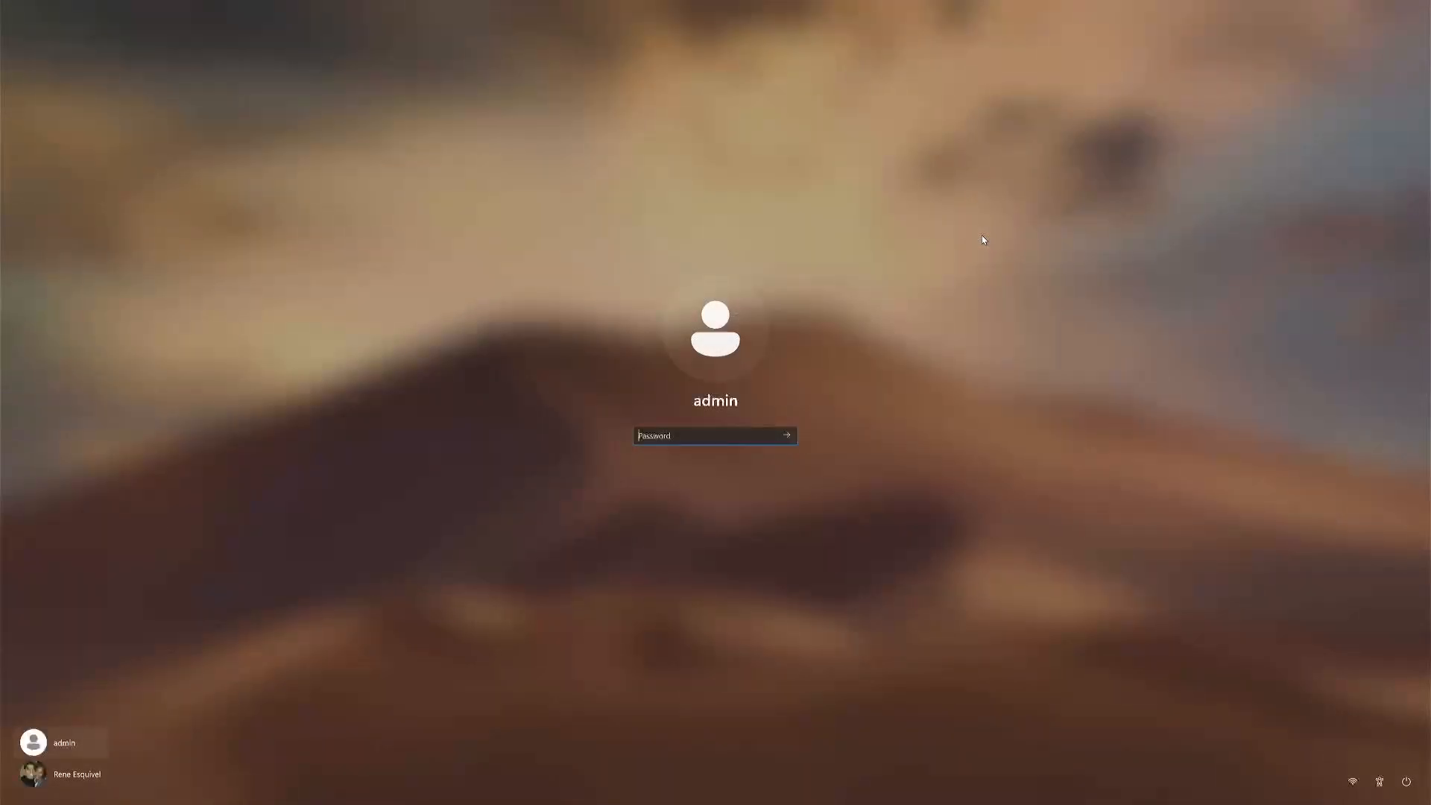
type("********")
left_click(769, 437)
left_click(787, 435)
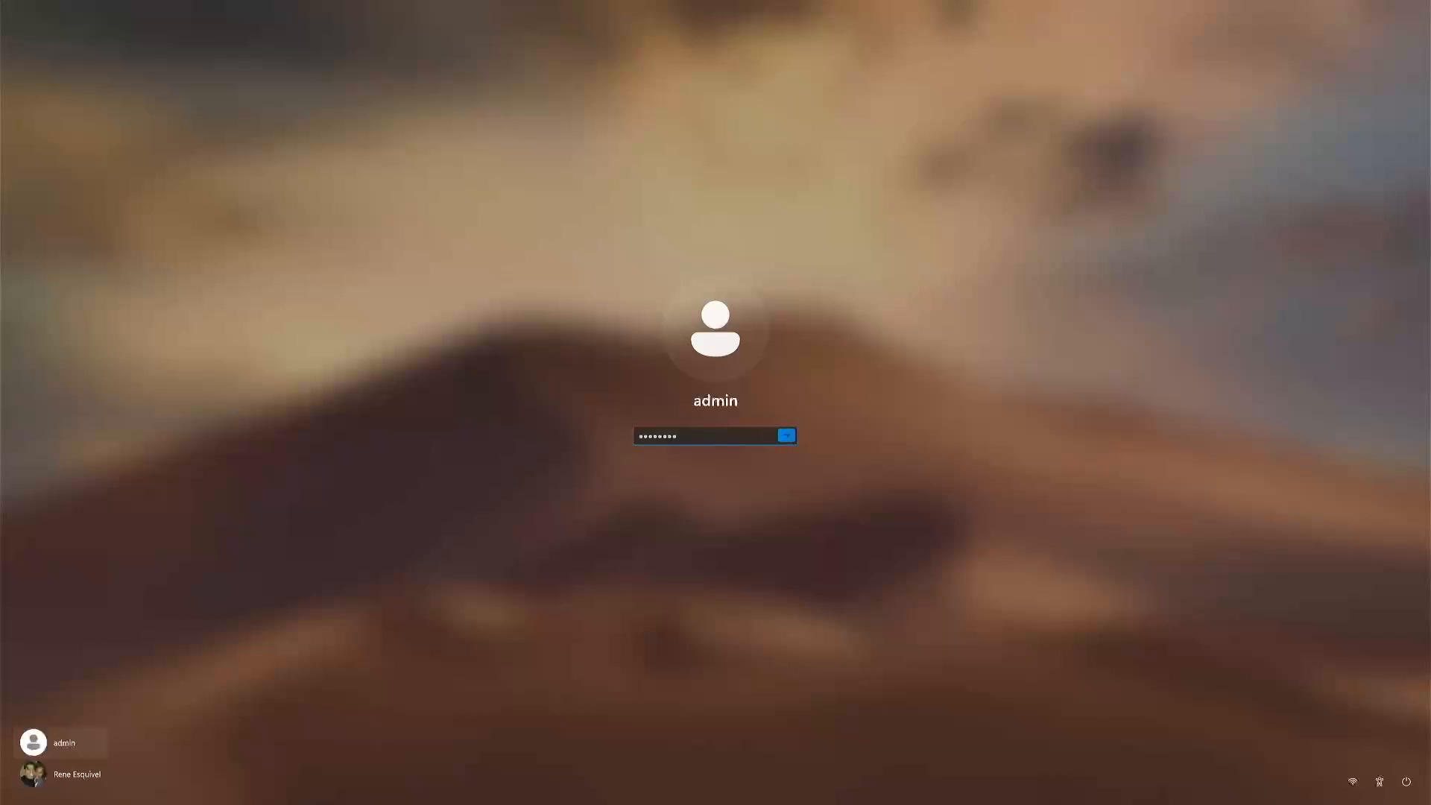